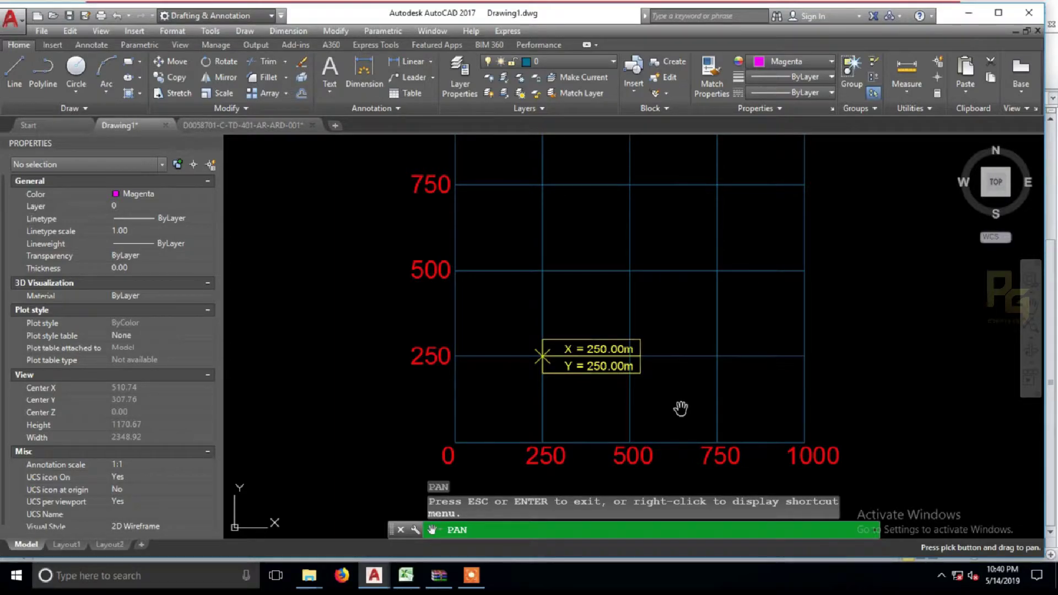
Examine the coordinate grid and the X/Y label placed at its 250, 250 intersection.
mouse_move(686, 352)
left_mouse_down()
mouse_move(641, 372)
mouse_move(597, 368)
left_mouse_up()
scroll(644, 372, "down", 2)
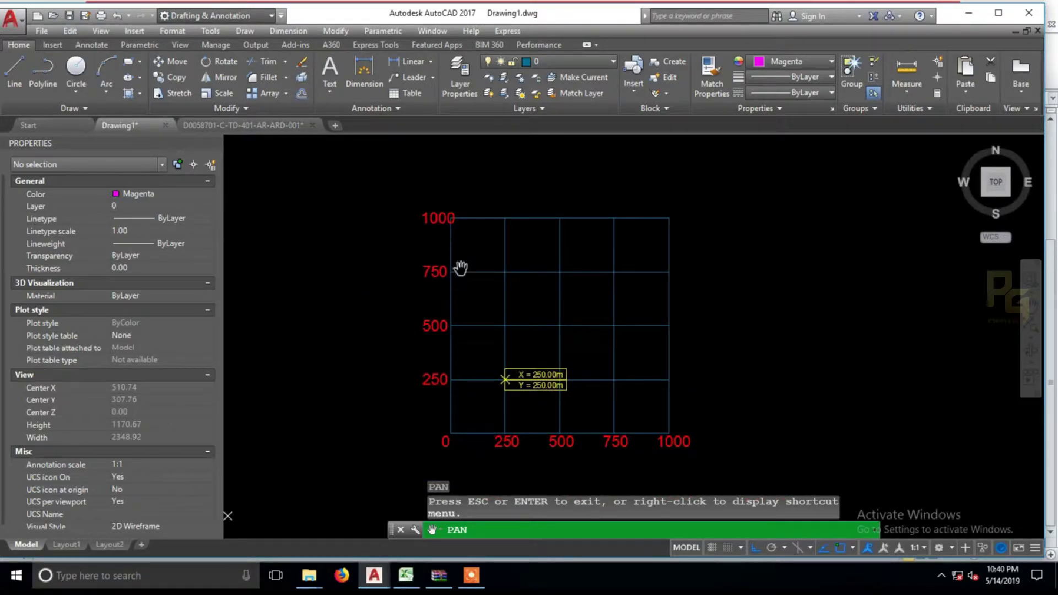
scroll(482, 437, "up", 2)
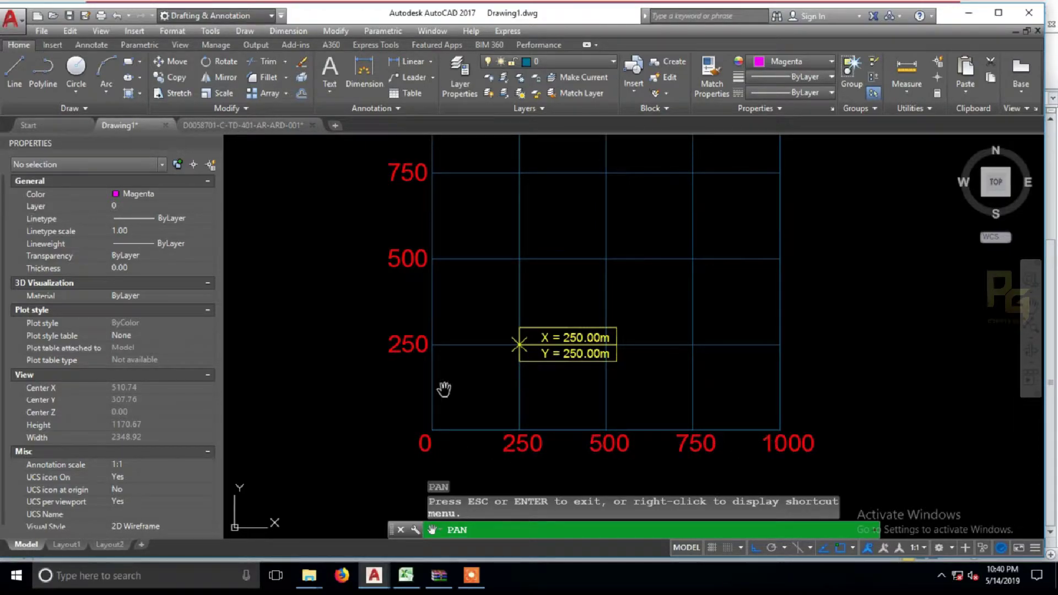
left_click_drag(407, 366, 412, 413)
left_click_drag(418, 335, 417, 377)
left_click_drag(464, 297, 406, 273)
scroll(444, 251, "down", 2)
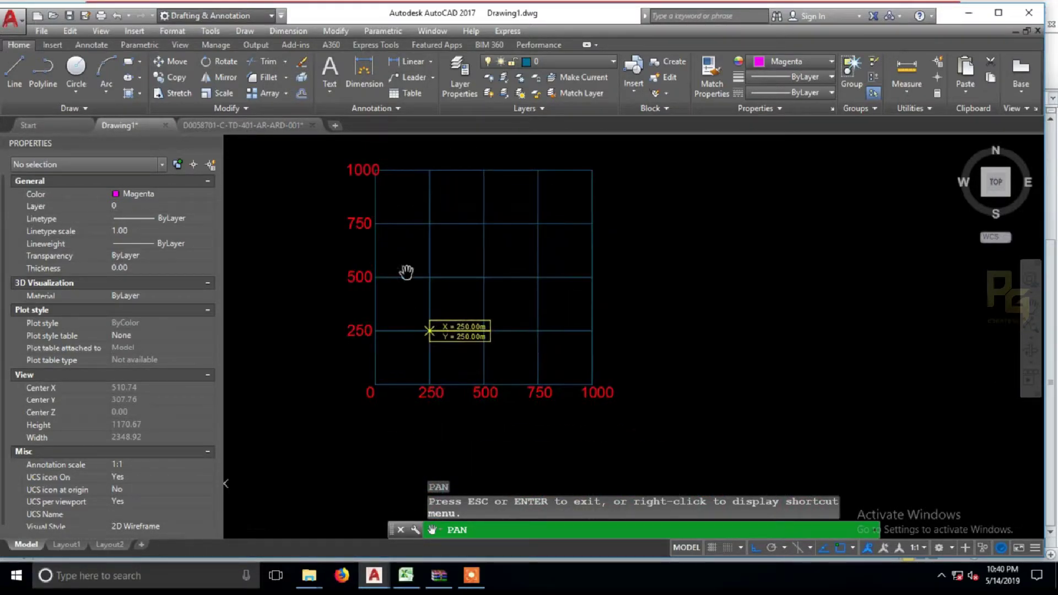
scroll(401, 349, "up", 2)
left_click_drag(405, 359, 397, 404)
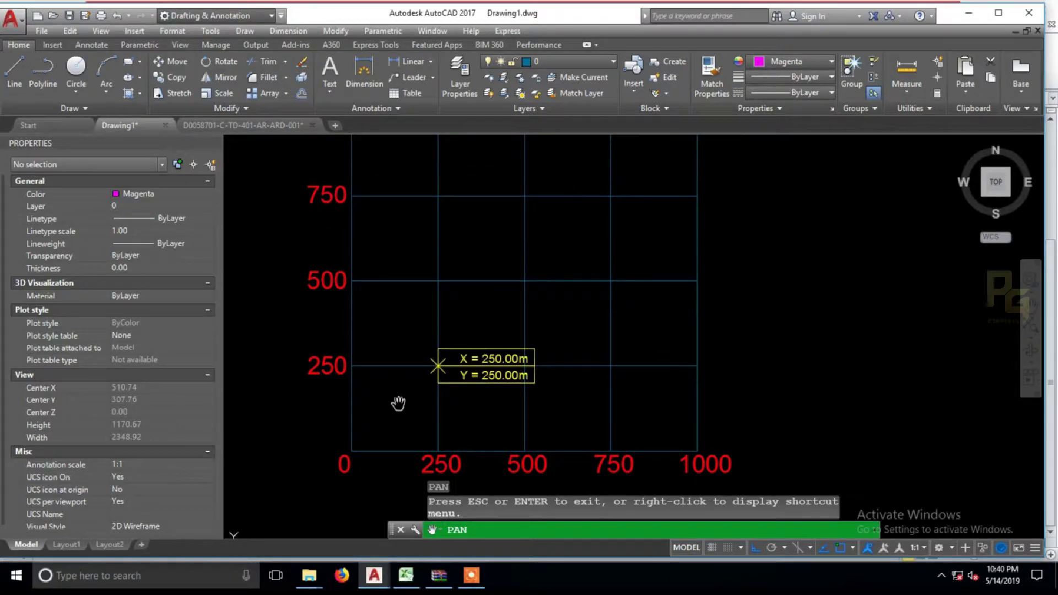
left_click_drag(441, 400, 493, 383)
Copy the coordinate label block with ortho off to a free spot at about X 328, Y 439.
key("Escape")
left_click(496, 382)
type("co")
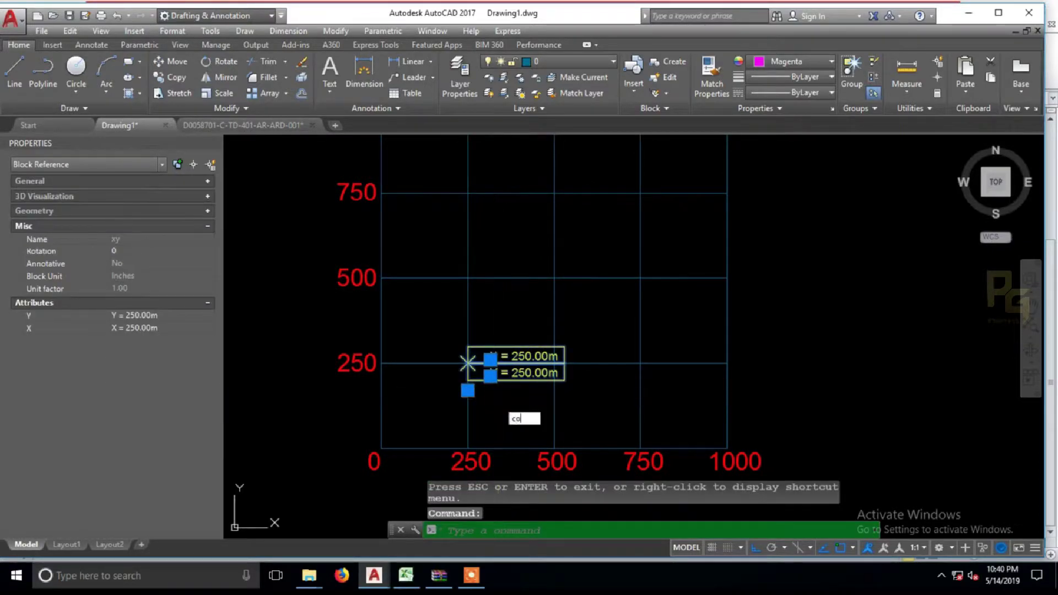
key("Return")
key("F8")
left_click(502, 394)
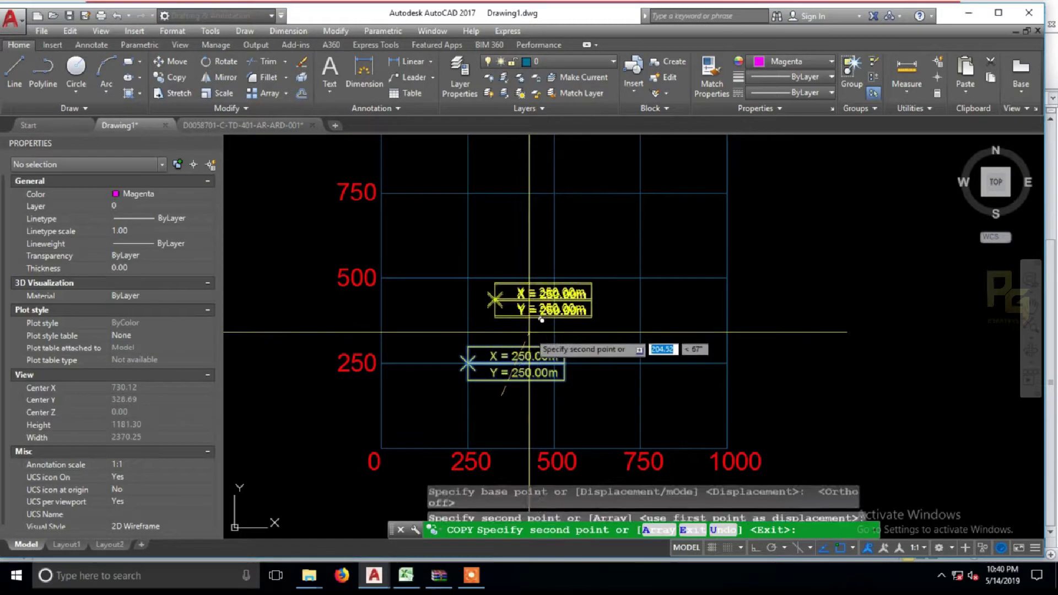
left_click(529, 333)
key("Return")
Copy the new coordinate label to another free spot at about X 611, Y 641.
left_click(588, 314)
type("co")
key("Return")
left_click(588, 324)
left_click(685, 253)
key("Escape")
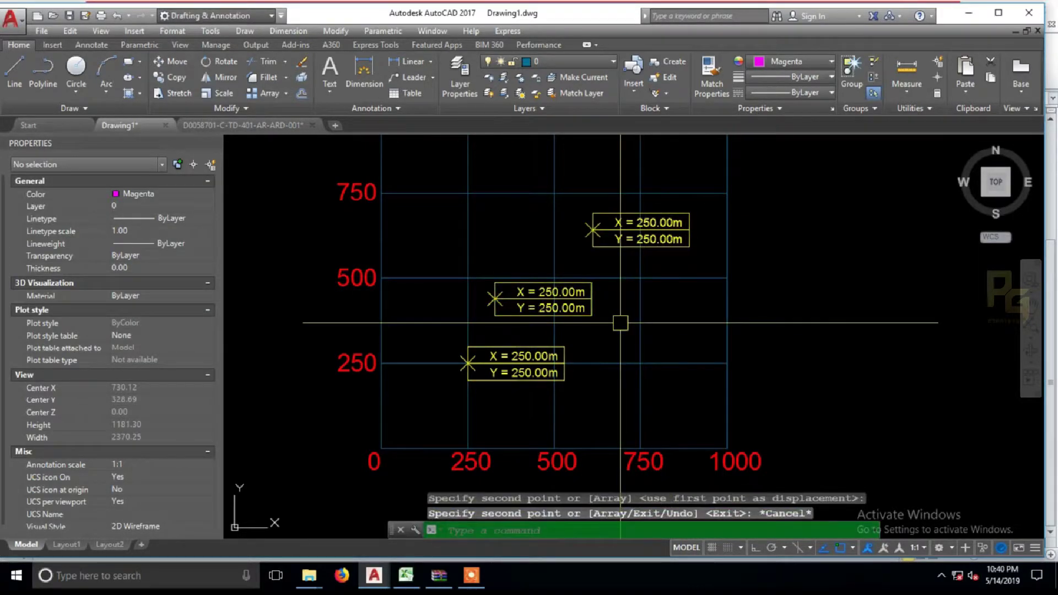
Examine the three coordinate labels and compare their X and Y texts with their positions on the grid.
type("p")
key("Return")
left_click_drag(608, 328, 614, 365)
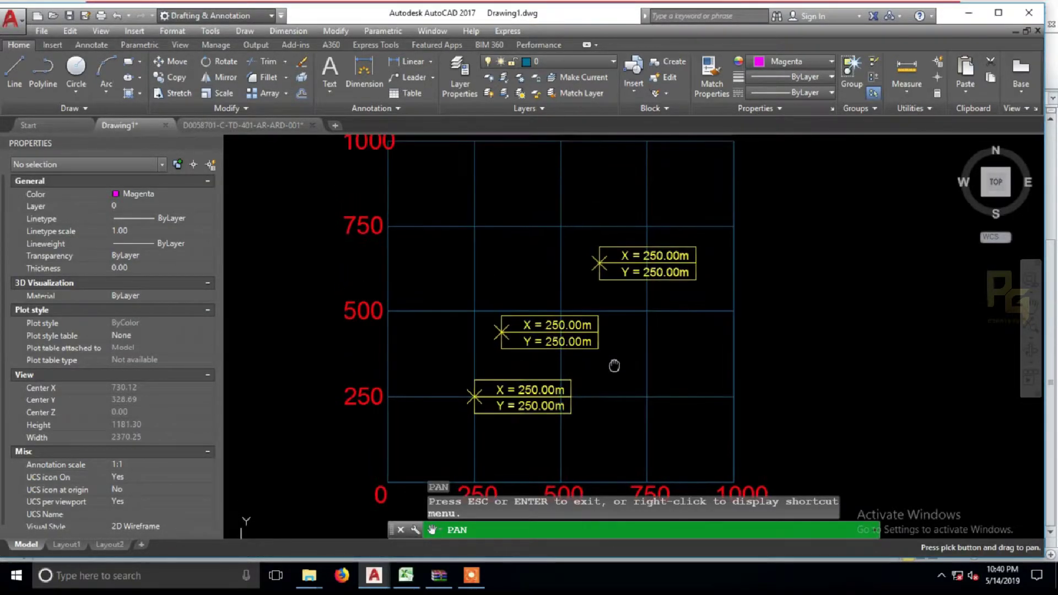
scroll(453, 408, "up", 2)
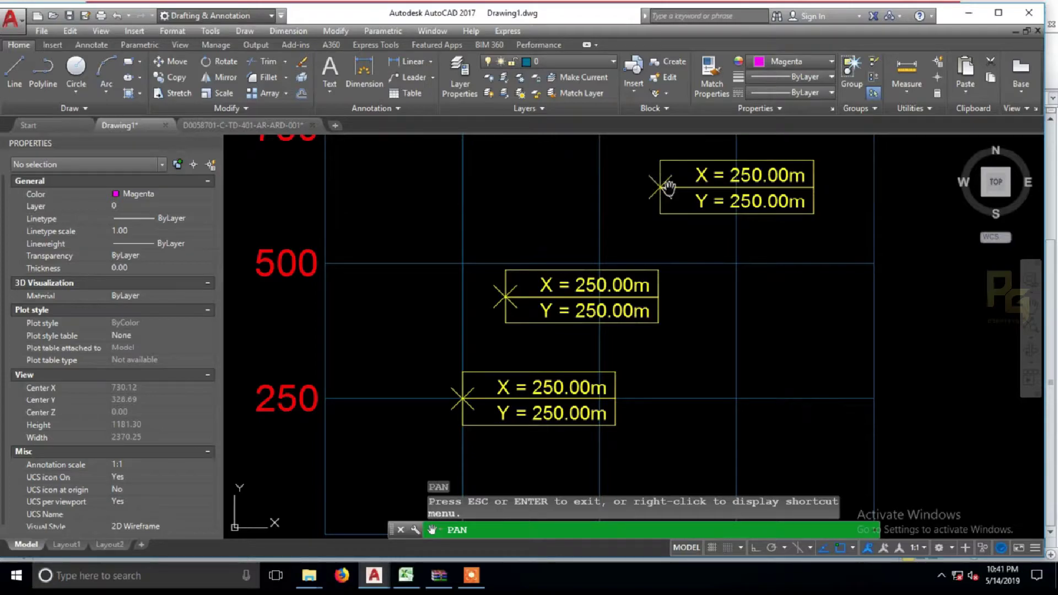
left_click_drag(653, 179, 659, 124)
scroll(606, 339, "down", 4)
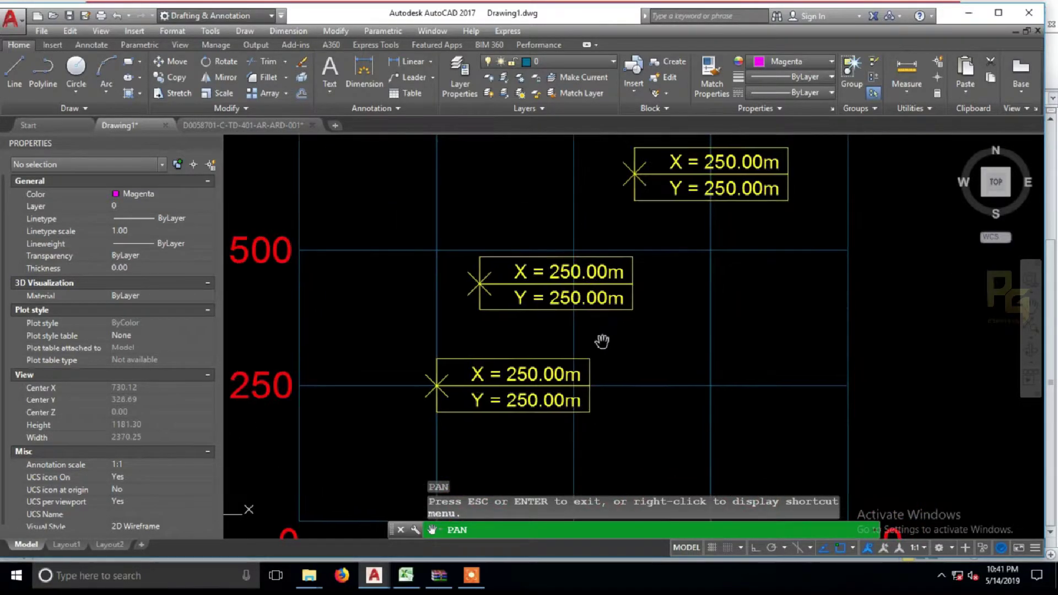
scroll(609, 336, "down", 2)
scroll(615, 337, "up", 2)
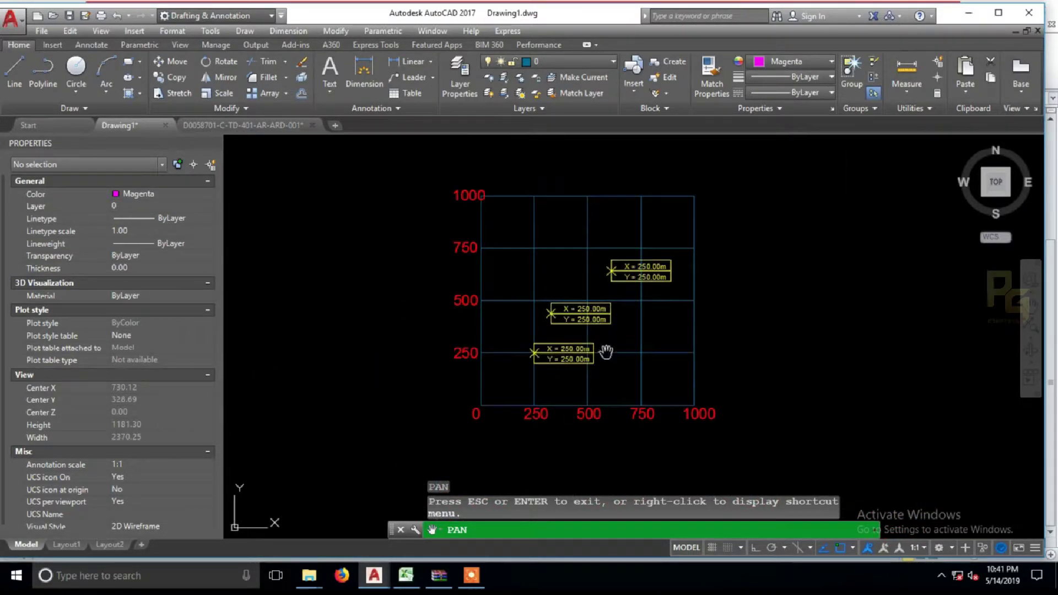
scroll(562, 325, "down", 2)
scroll(533, 325, "up", 4)
left_click_drag(543, 319, 456, 362)
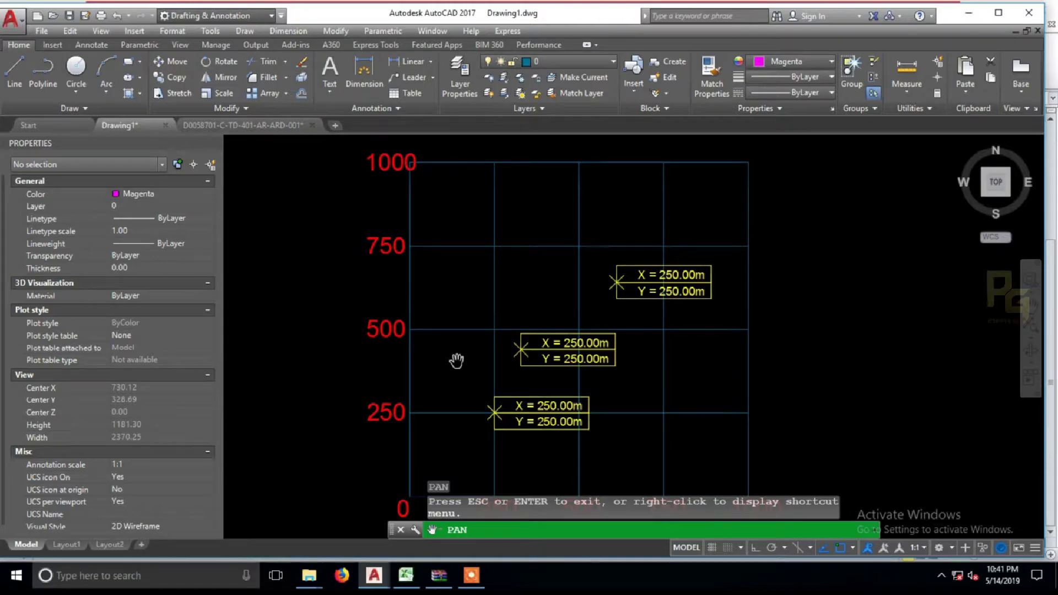
left_click_drag(462, 373, 432, 376)
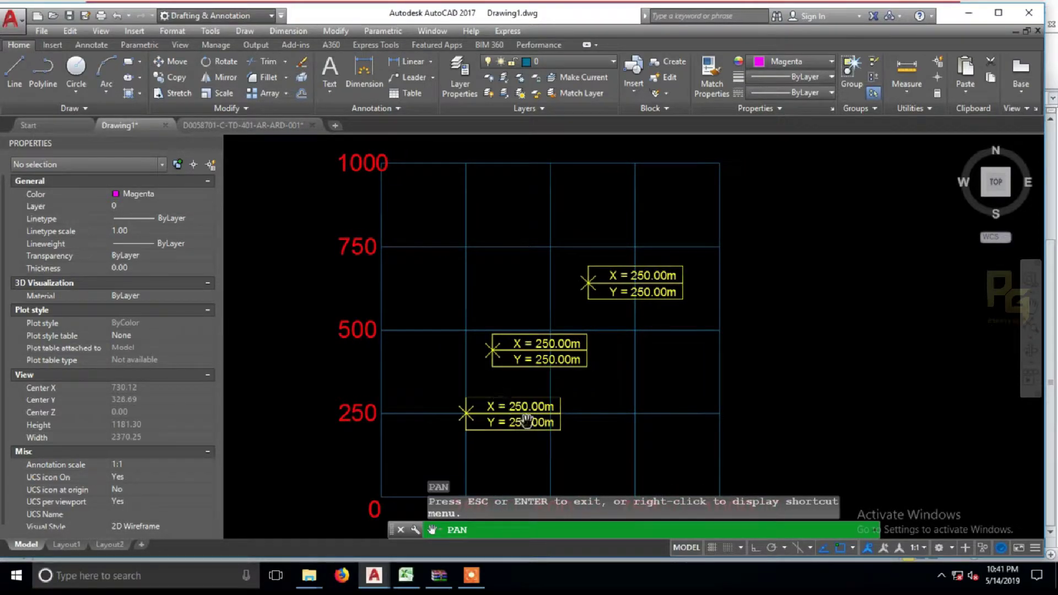
scroll(526, 422, "up", 2)
scroll(459, 420, "up", 2)
left_click_drag(460, 404, 571, 286)
scroll(570, 291, "down", 2)
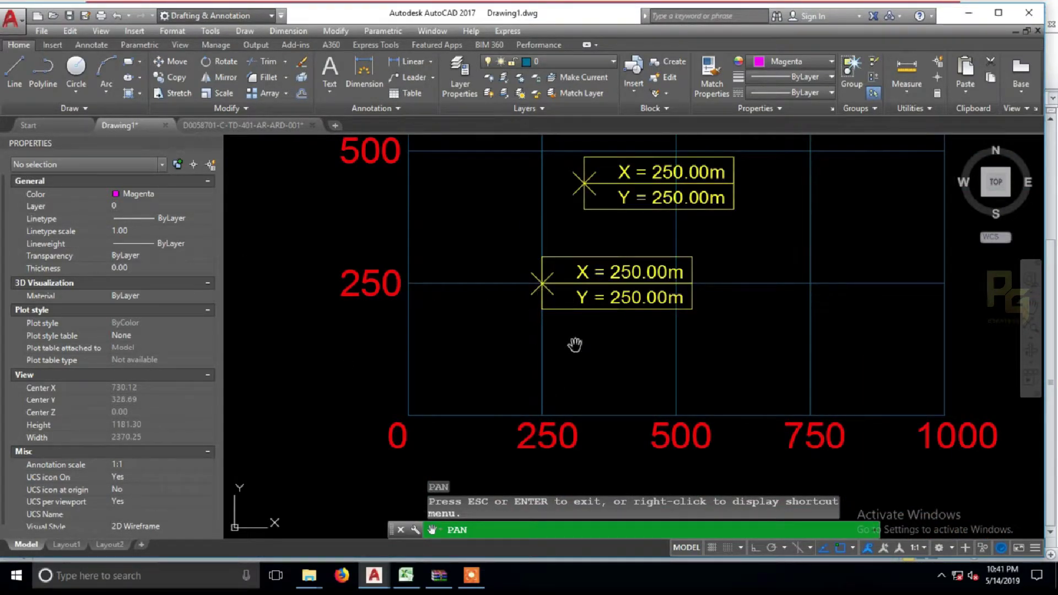
left_click_drag(588, 304, 559, 367)
Regenerate the whole model so the copied labels update their coordinates.
key("Escape")
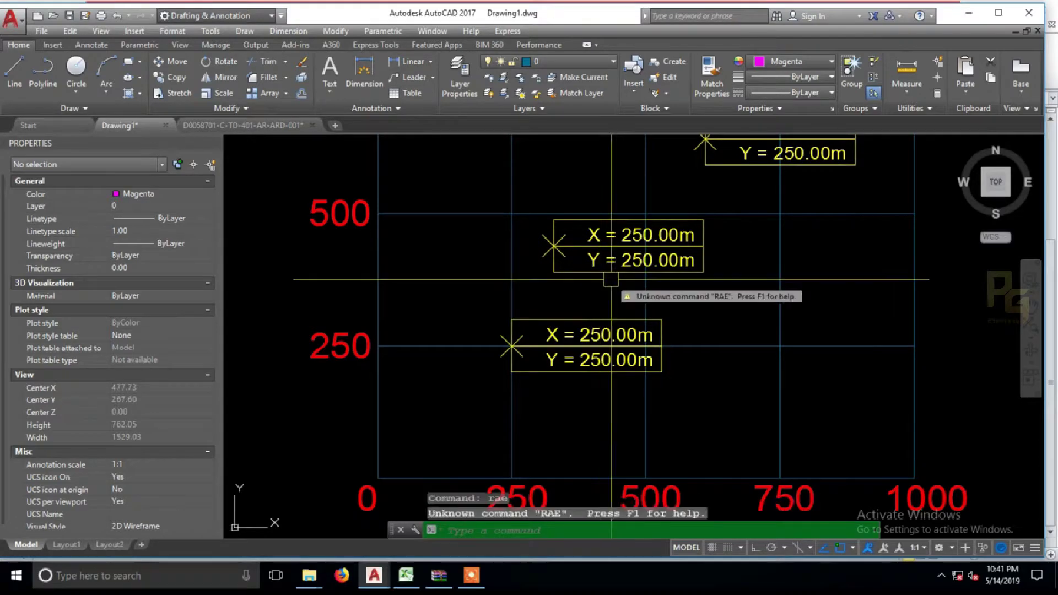
type("REA")
key("Return")
Check the X and Y values of the copied labels against the grid.
type("p")
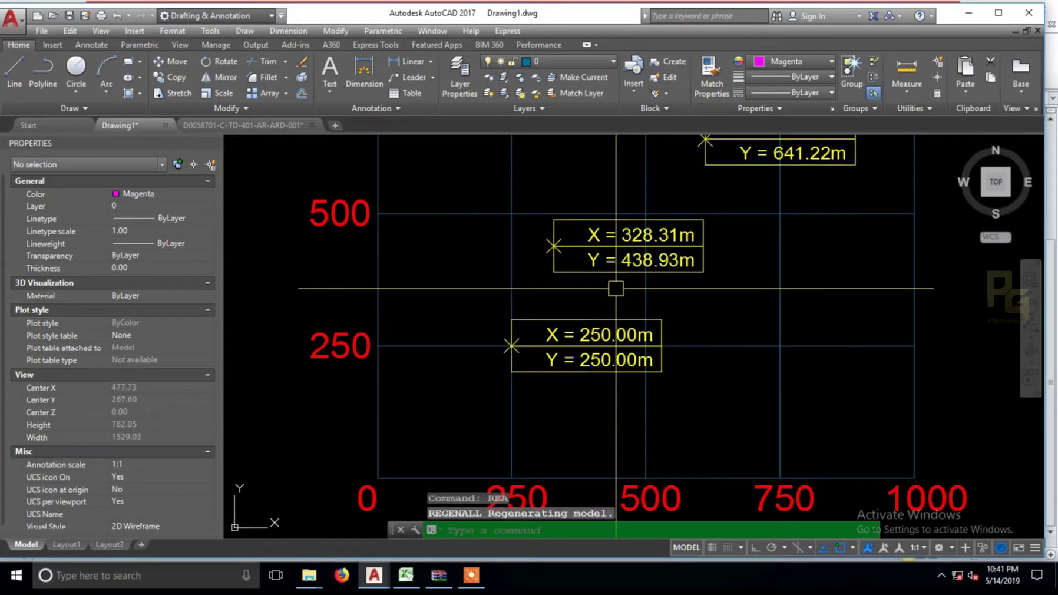
key("Return")
scroll(642, 249, "up", 2)
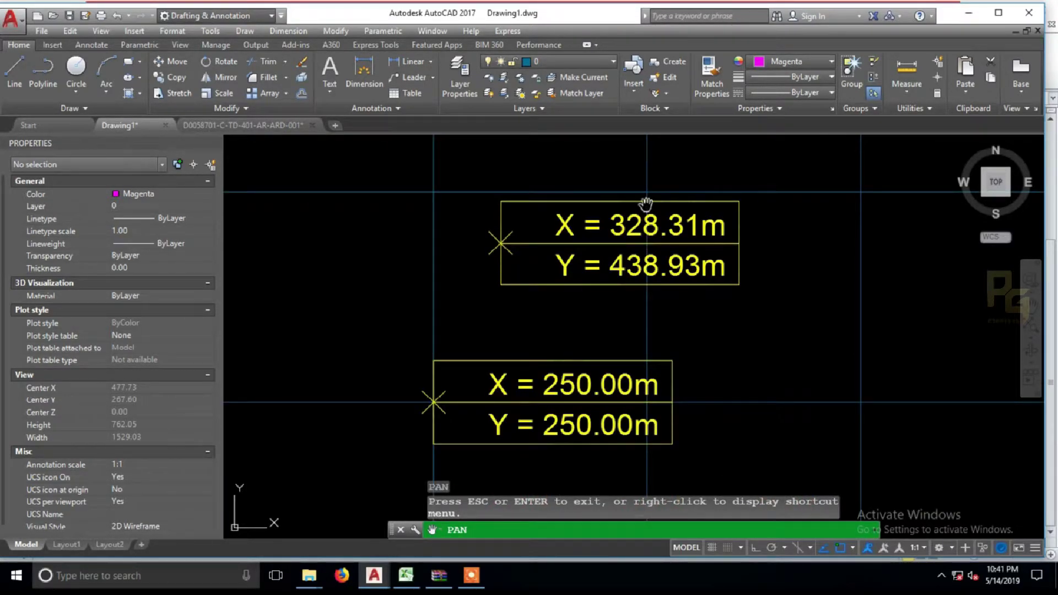
scroll(699, 275, "down", 2)
left_click_drag(605, 286, 634, 217)
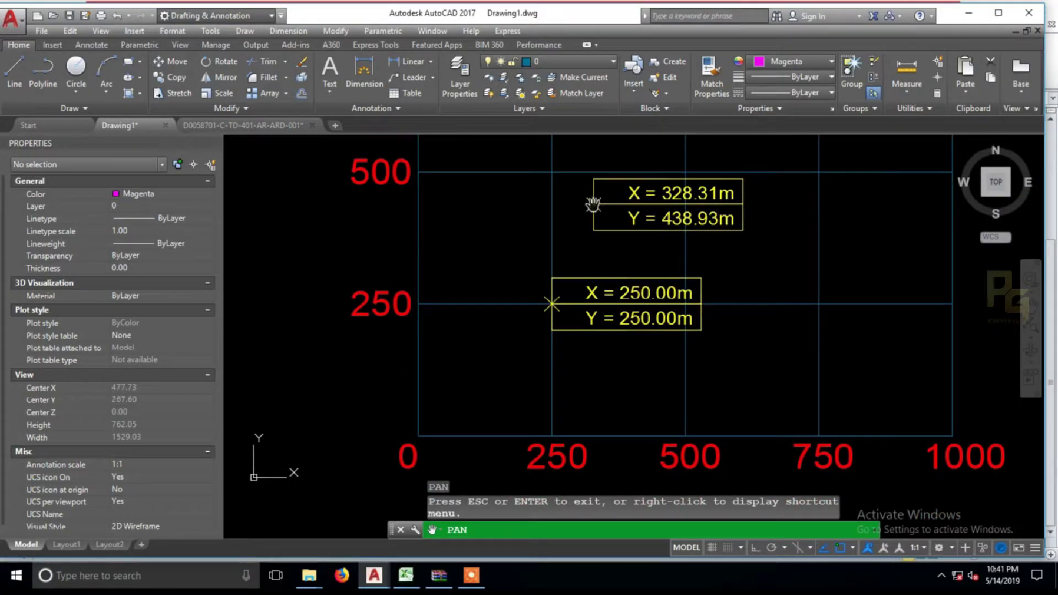
left_click_drag(586, 209, 453, 359)
left_click_drag(631, 256, 643, 233)
scroll(644, 229, "down", 2)
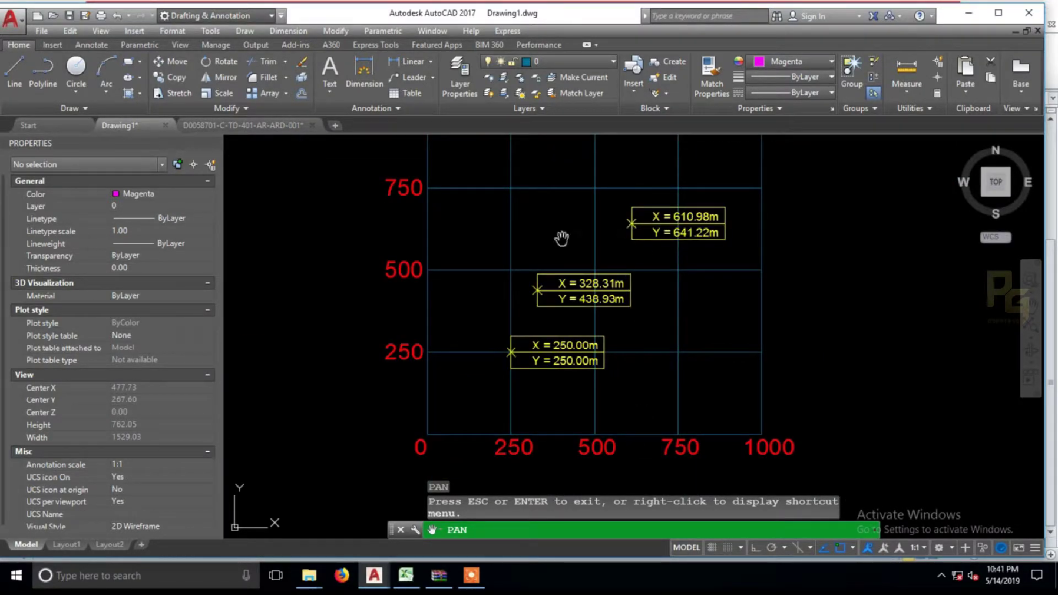
Move the middle coordinate label by its point onto the grid intersection at X 250, Y 500.
key("Escape")
left_click(545, 296)
scroll(544, 296, "down", 2)
type("m")
key("Return")
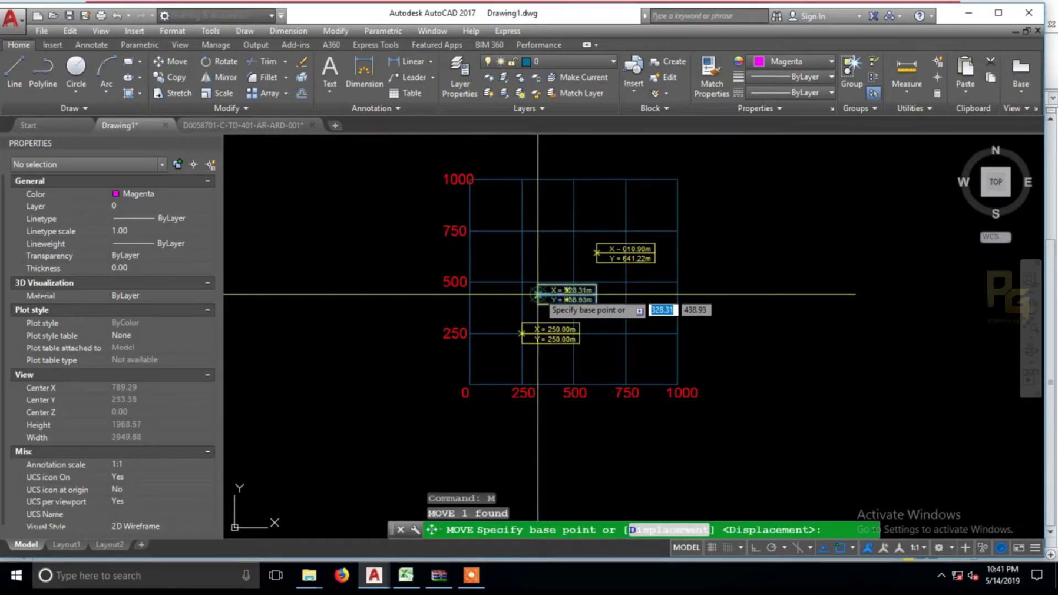
left_click(521, 281)
left_click(522, 281)
Regenerate the whole model to update the moved label's coordinates.
scroll(542, 301, "up", 2)
type("p")
key("Return")
mouse_move(542, 301)
left_mouse_down()
mouse_move(629, 326)
mouse_move(624, 337)
left_mouse_up()
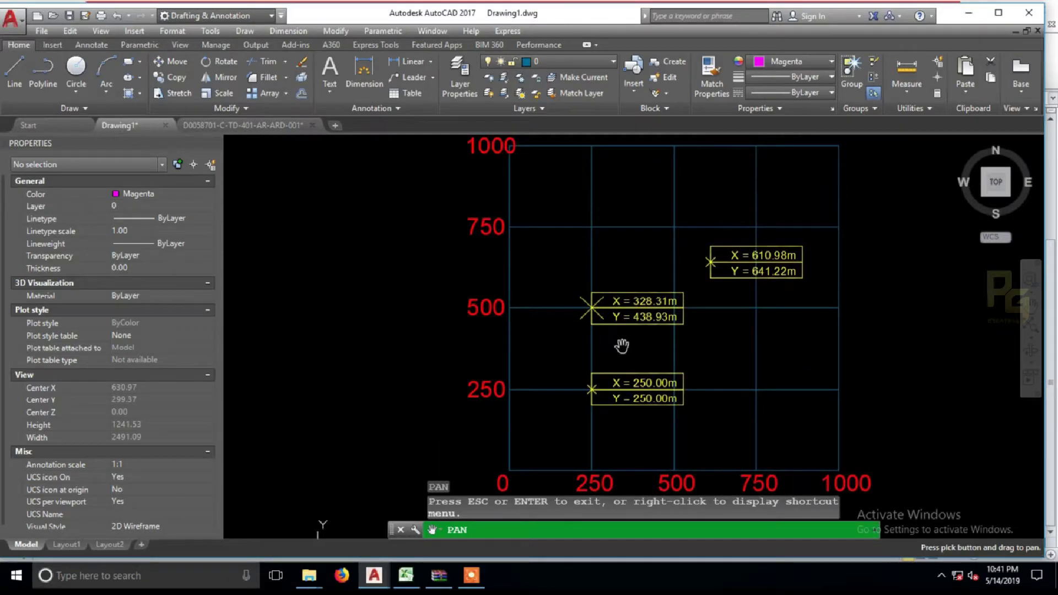
type("rea")
key("Return")
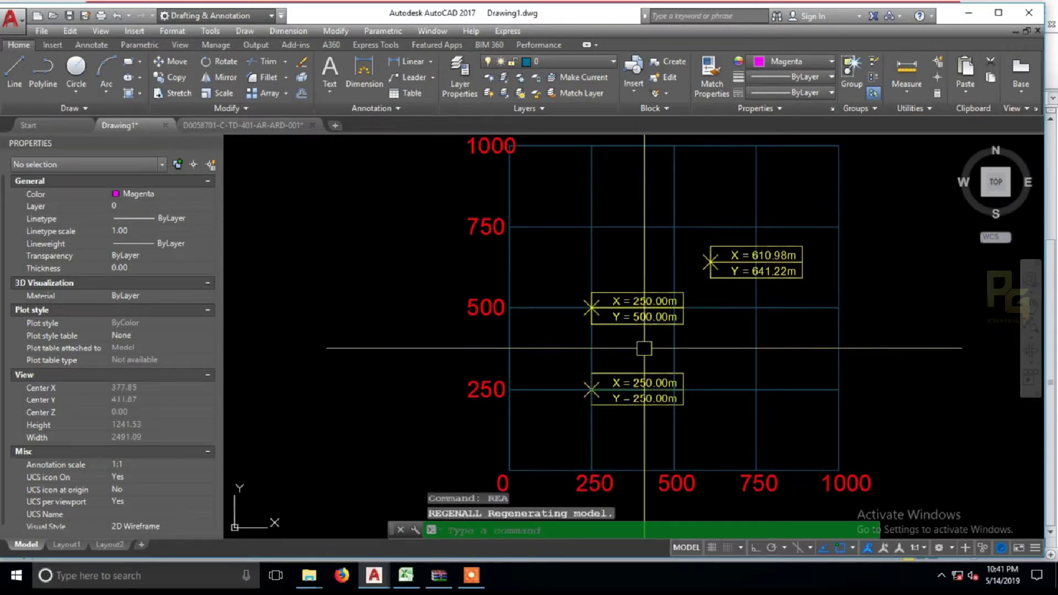
Place a point object in the empty area to the right of the grid.
scroll(690, 352, "up", 4)
middle_click_drag(690, 352, 693, 371)
scroll(627, 320, "down", 2)
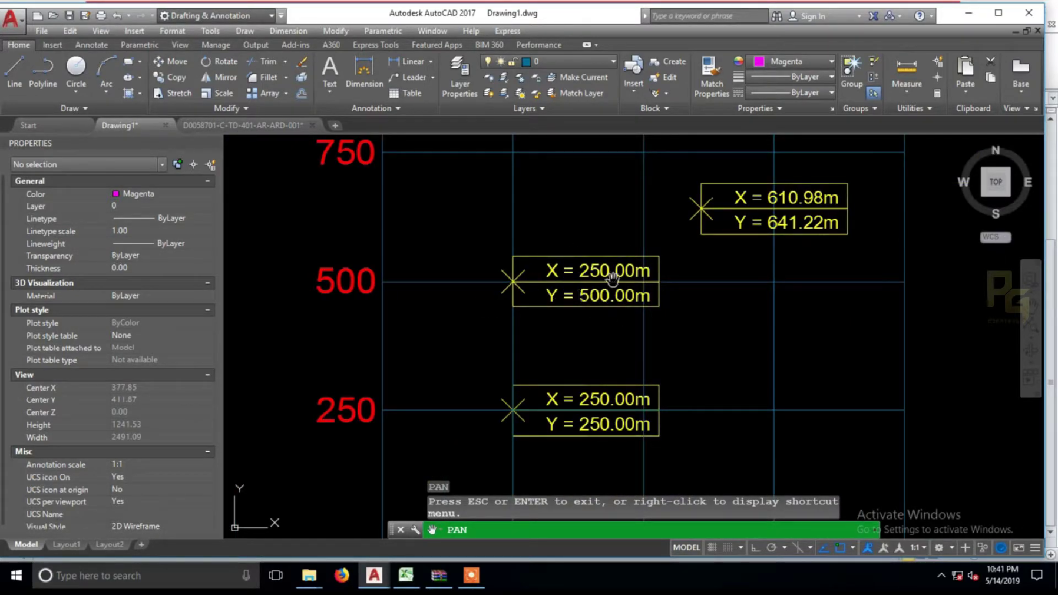
scroll(562, 321, "down", 2)
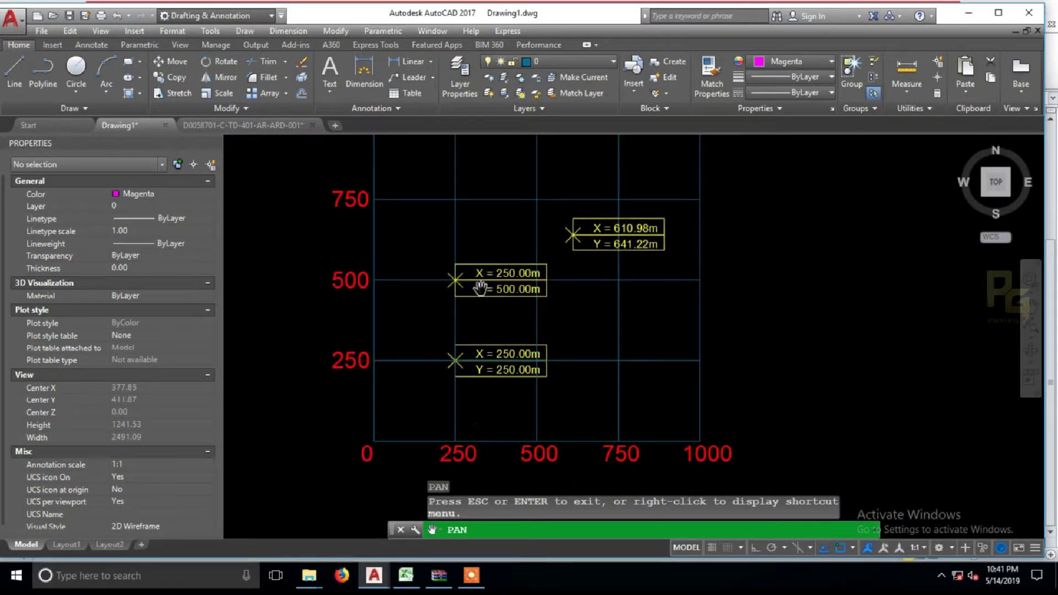
mouse_move(526, 307)
left_mouse_down()
mouse_move(491, 316)
mouse_move(529, 324)
mouse_move(500, 325)
mouse_move(534, 338)
mouse_move(521, 341)
left_mouse_up()
left_click_drag(663, 340, 623, 354)
key("Escape")
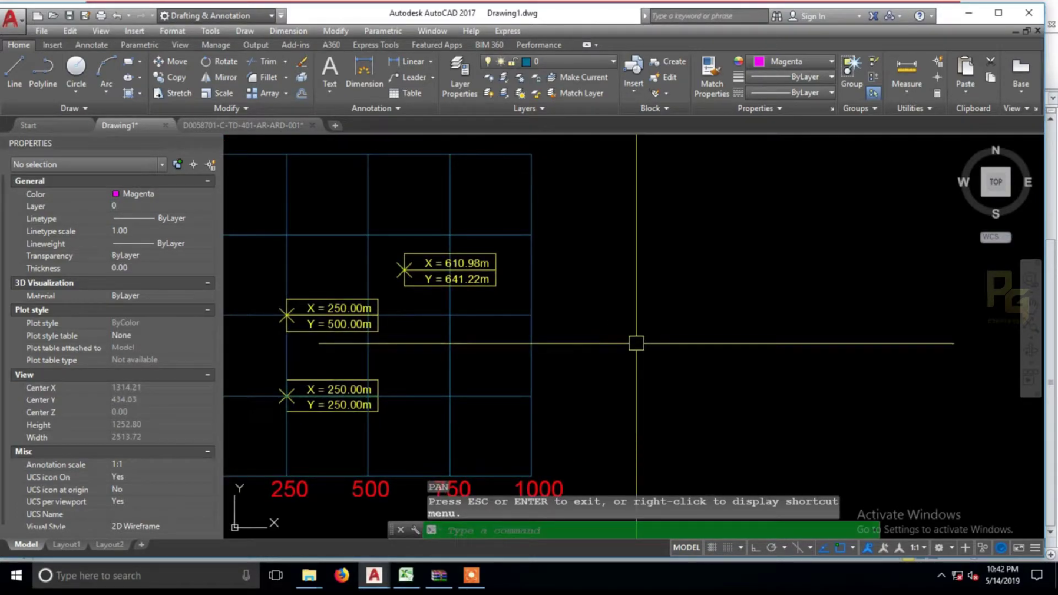
type("po")
key("Return")
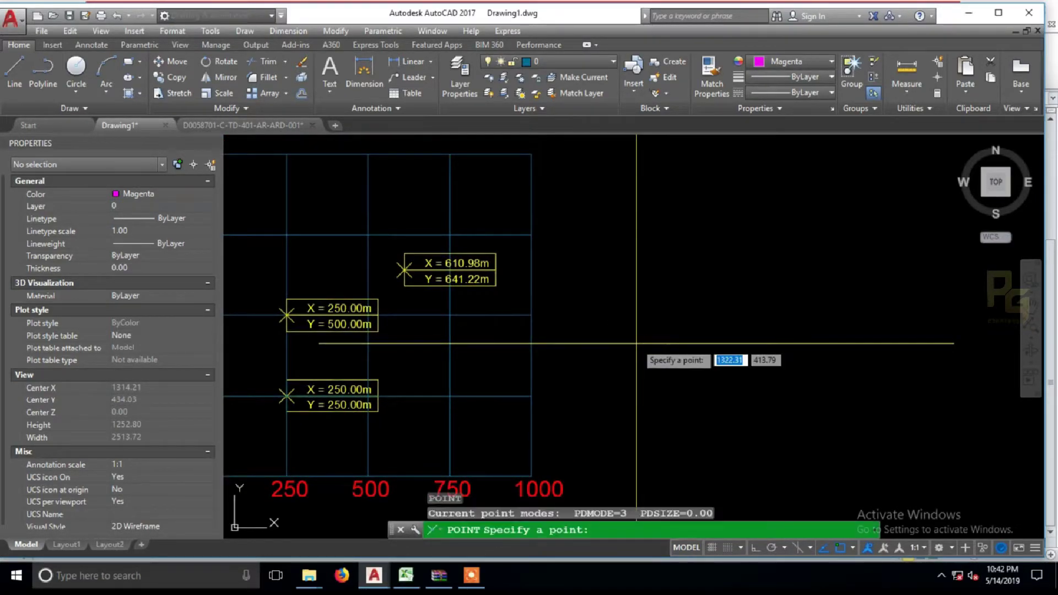
left_click(647, 335)
scroll(665, 355, "up", 4)
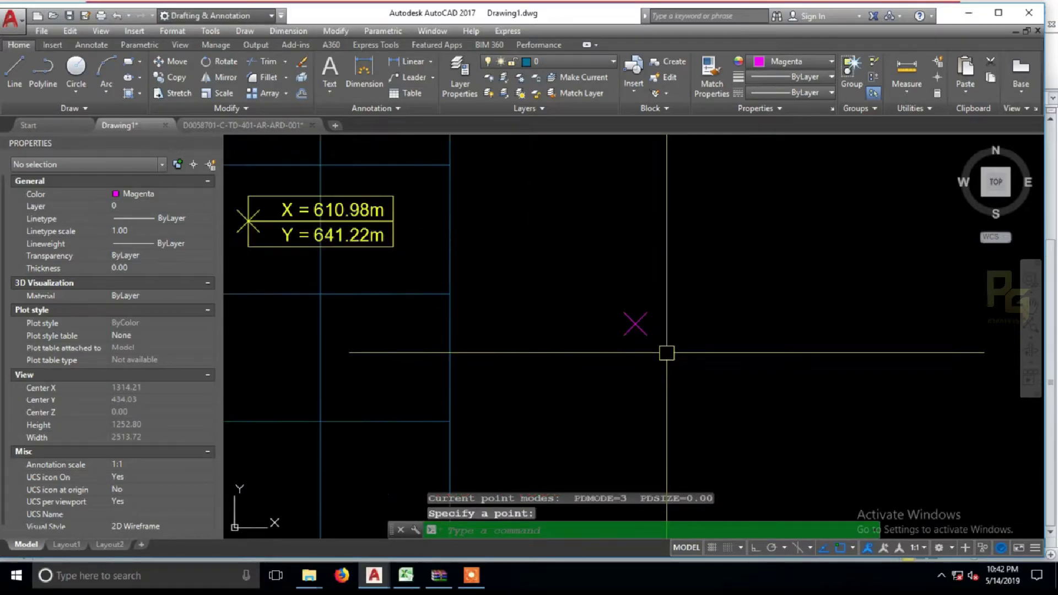
middle_click_drag(672, 341, 618, 341)
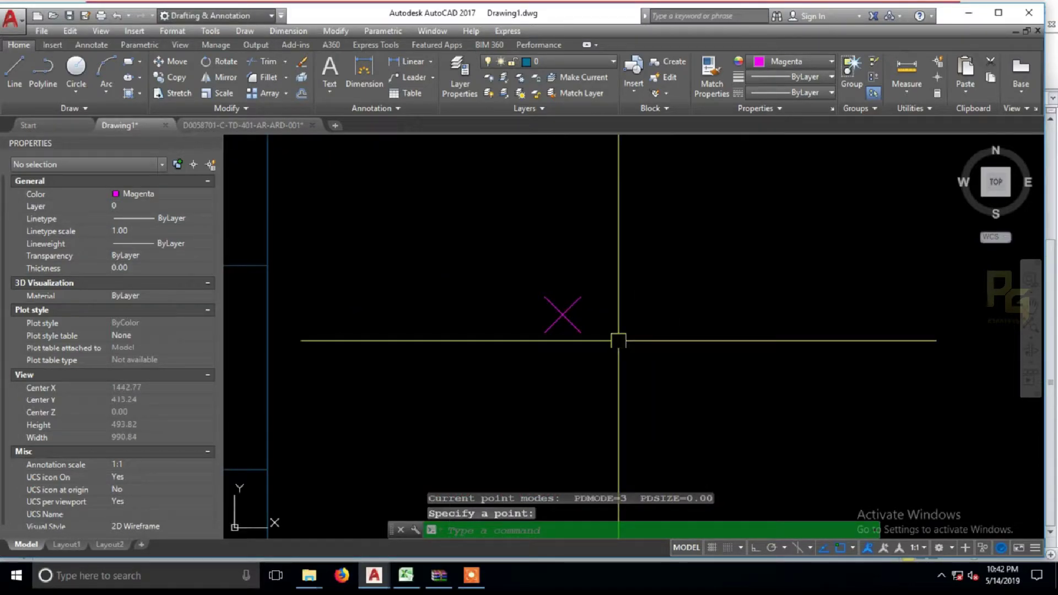
type("l")
key("Escape")
key("Escape")
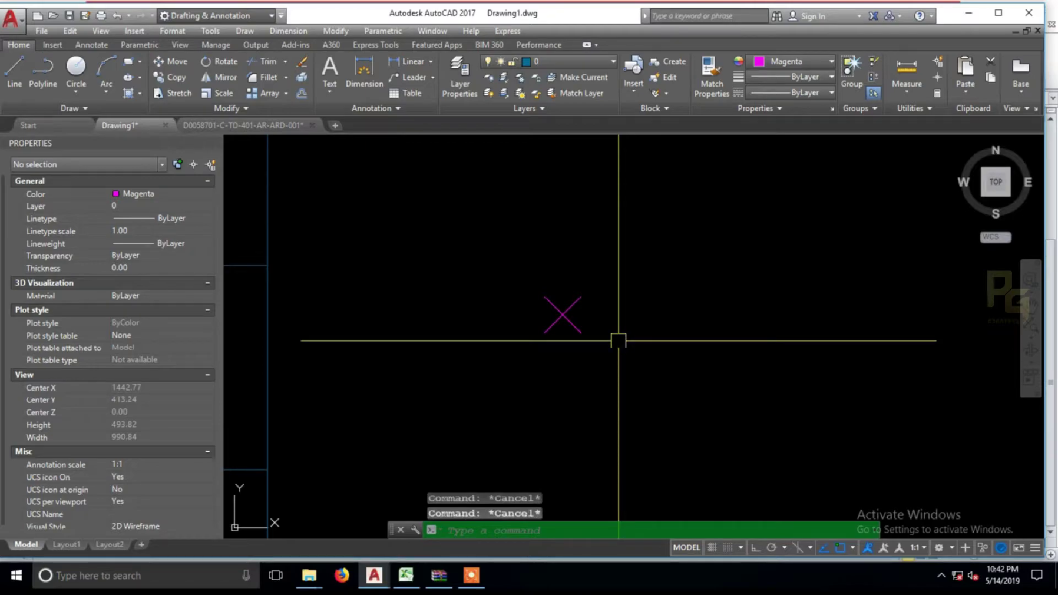
Draw a horizontal line from the centre of the new point to the right.
type("l")
key("Return")
left_click(562, 314)
left_click(841, 291)
key("Escape")
middle_click_drag(719, 342, 714, 352)
Try to stretch the right end of the line a little further, and undo the change.
type("s")
key("Return")
left_click(867, 359)
left_click(815, 300)
key("Return")
left_click(808, 362)
left_click(826, 363)
key("Escape")
key("ctrl+z")
Stretch the right end of the line slightly further to the right with ortho mode on.
type("s")
key("Return")
left_click(860, 361)
left_click(810, 304)
key("Return")
left_click(765, 409)
key("F8")
left_click(794, 411)
middle_click_drag(735, 375, 722, 388)
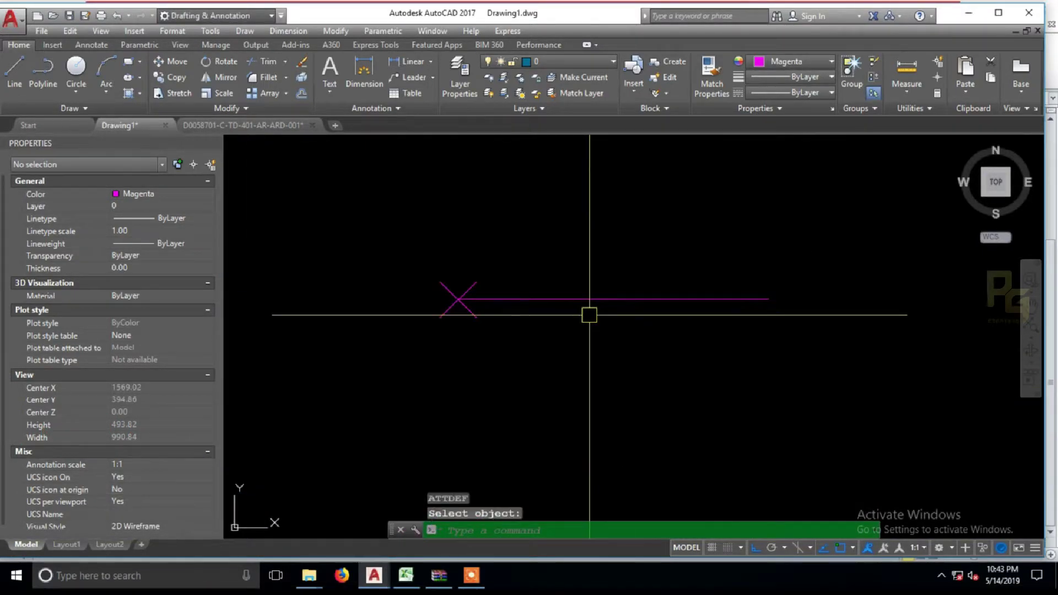
Start a new attribute definition and enter x as both its tag and its prompt.
middle_click_drag(606, 320, 547, 323)
type("p")
key("Return")
mouse_move(642, 372)
left_mouse_down()
mouse_move(621, 386)
mouse_move(575, 379)
left_mouse_up()
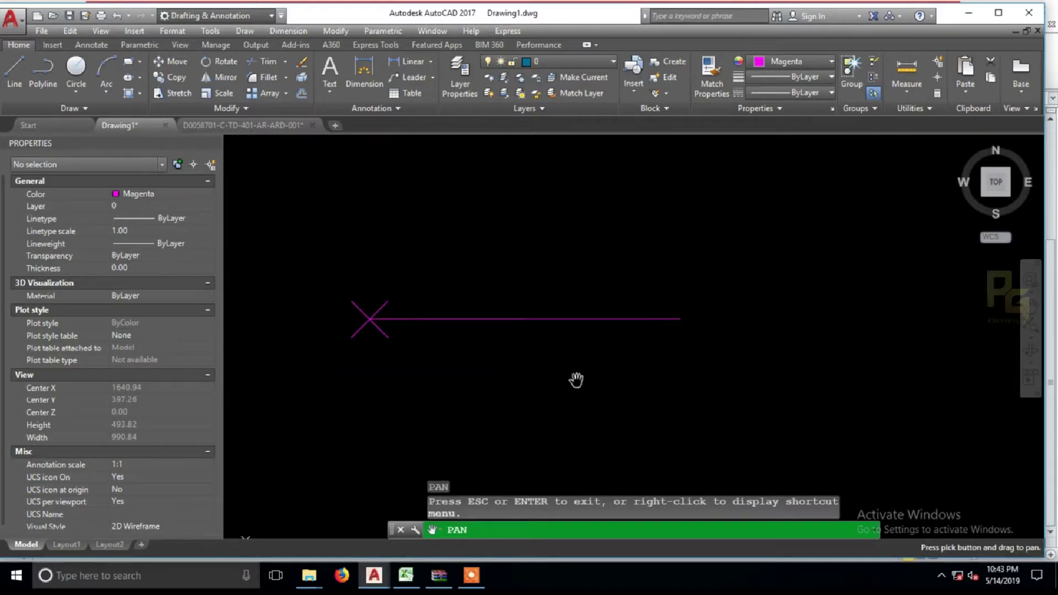
key("Escape")
type("att")
key("Return")
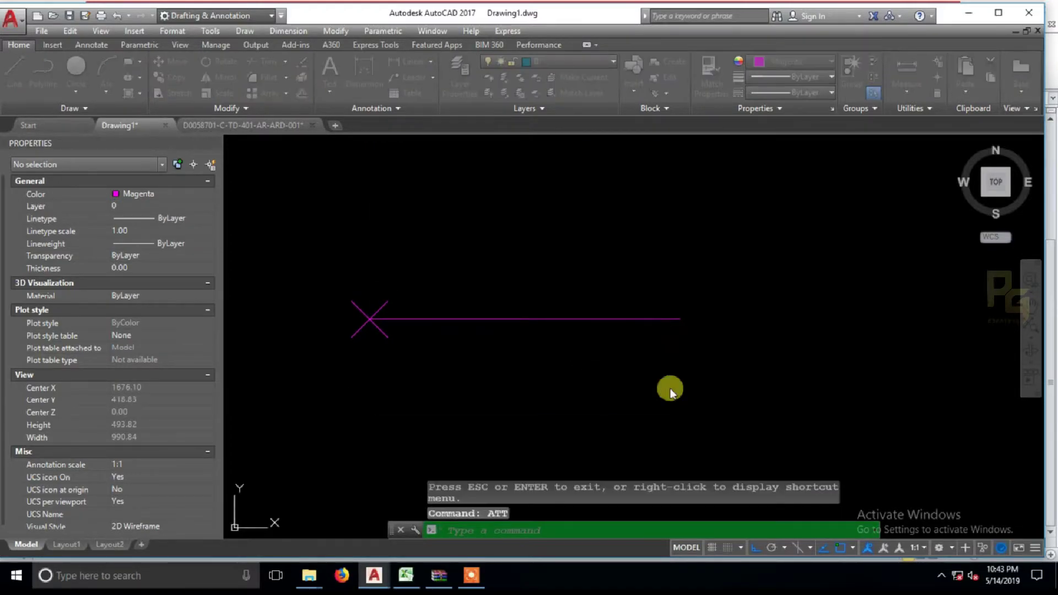
type("x")
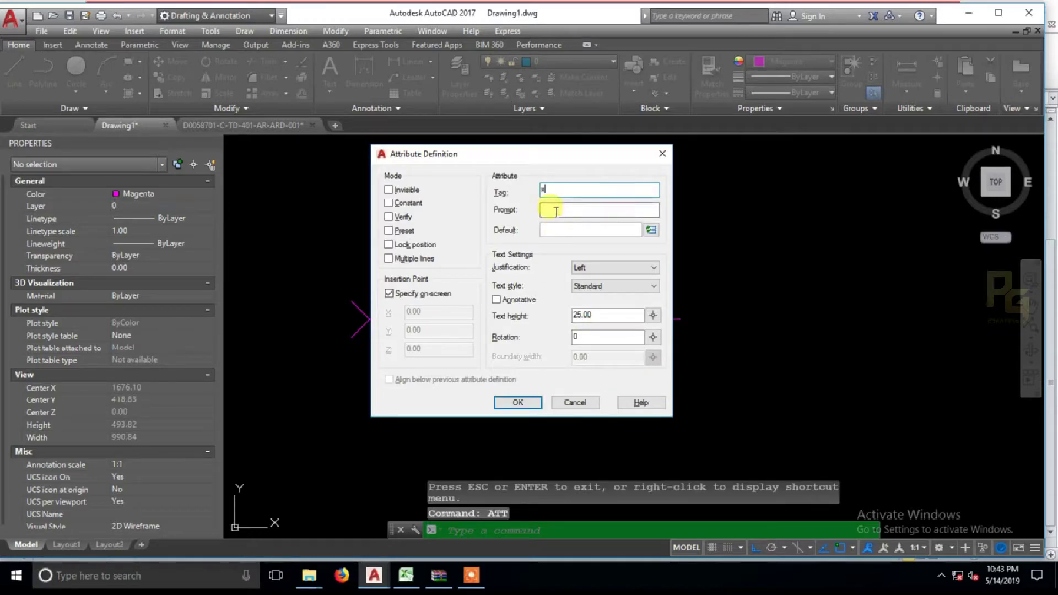
type("x")
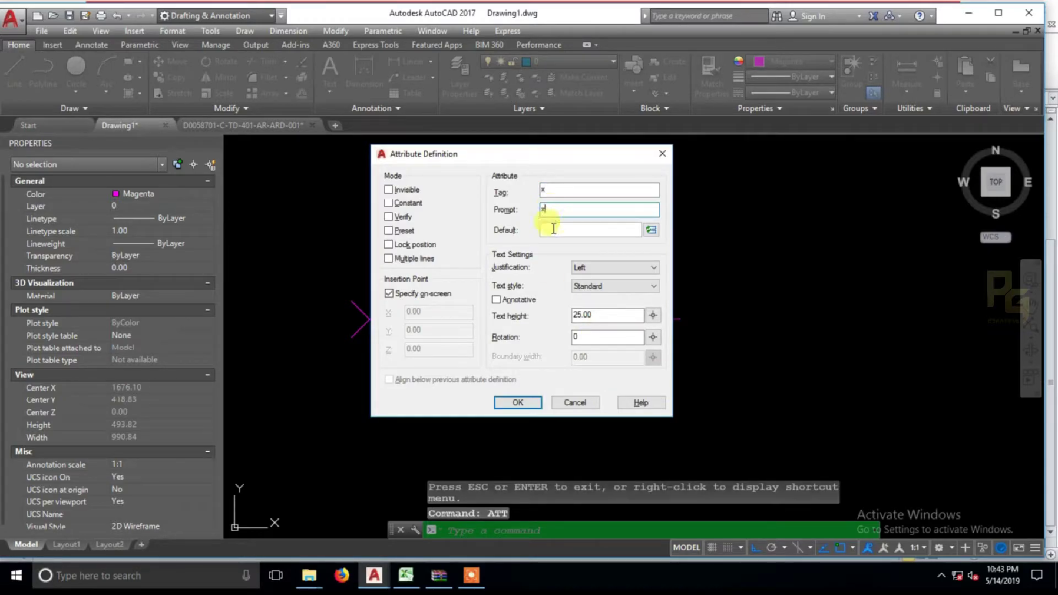
Link the attribute's default value to an Object field reading the Position of the point, using only its X coordinate in current units.
left_click(651, 230)
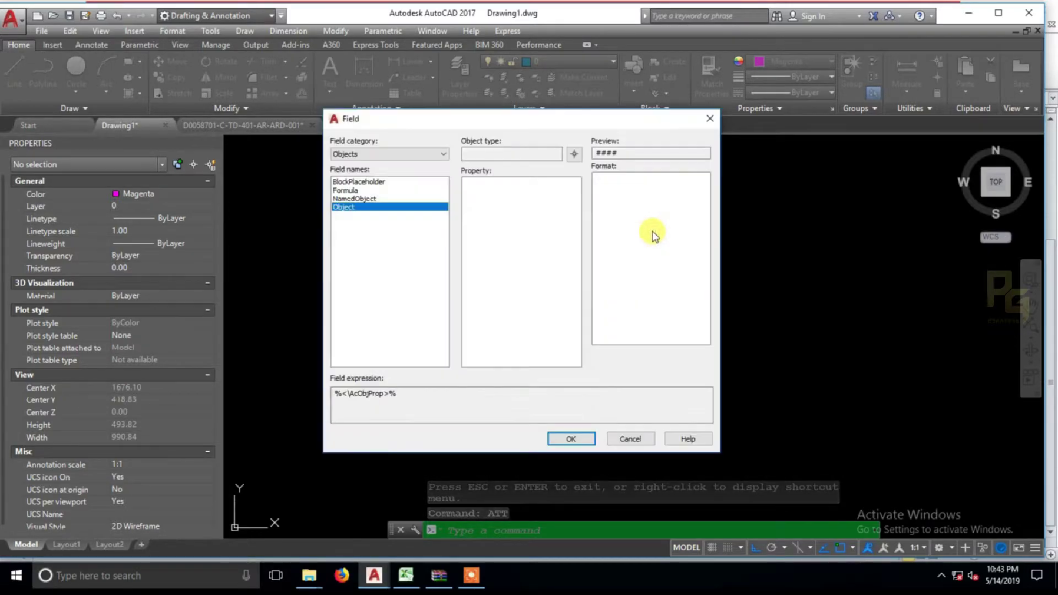
left_click(385, 154)
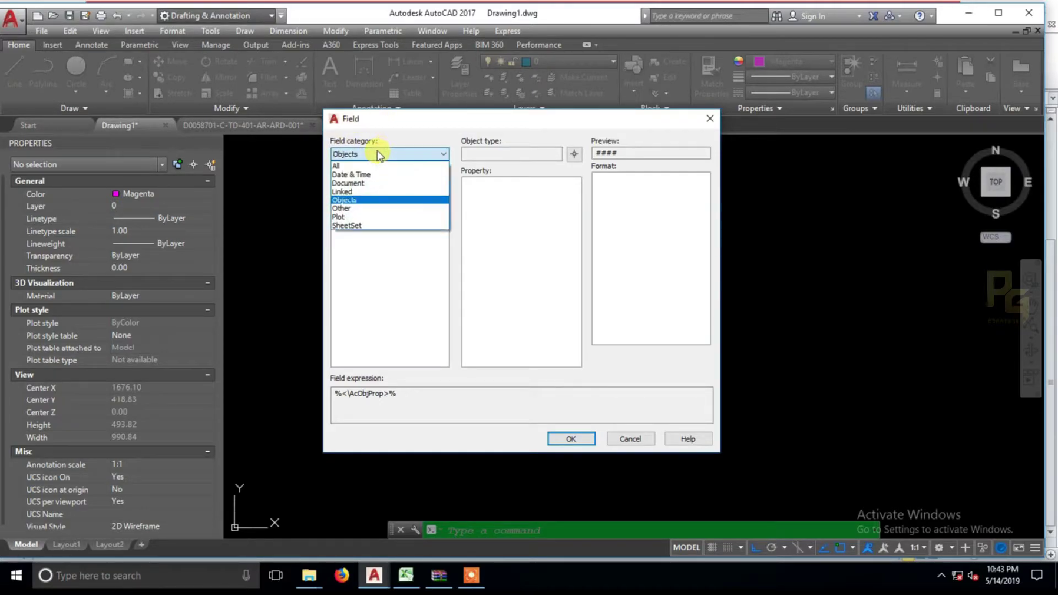
left_click(359, 201)
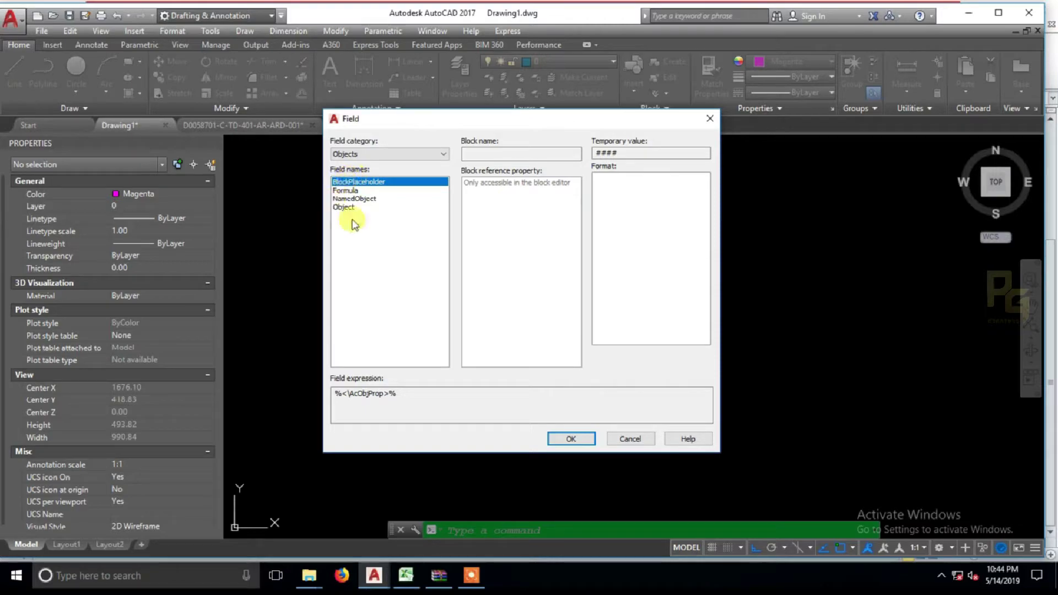
left_click(345, 208)
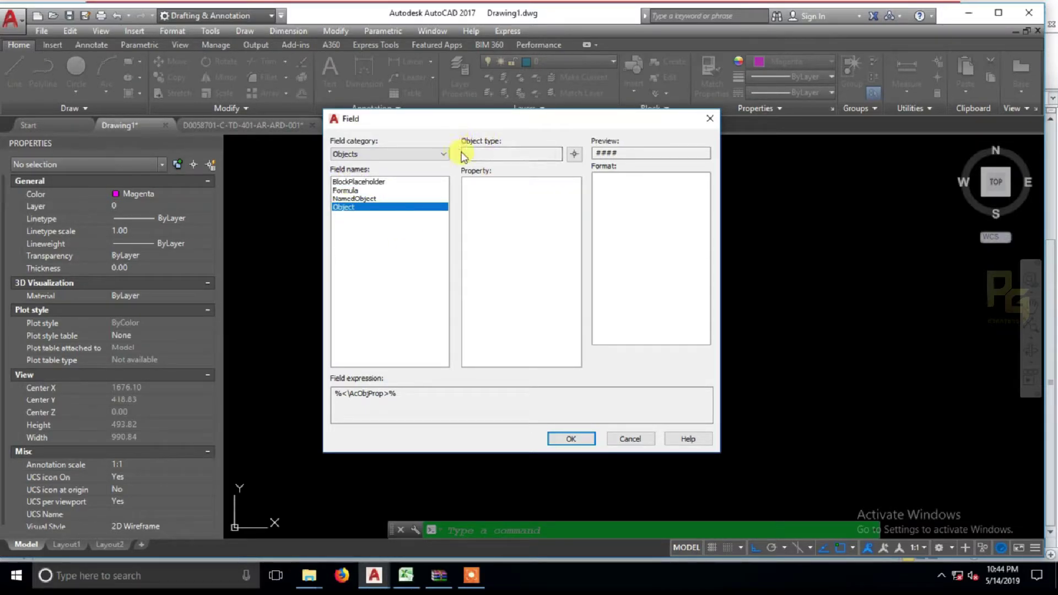
left_click(574, 154)
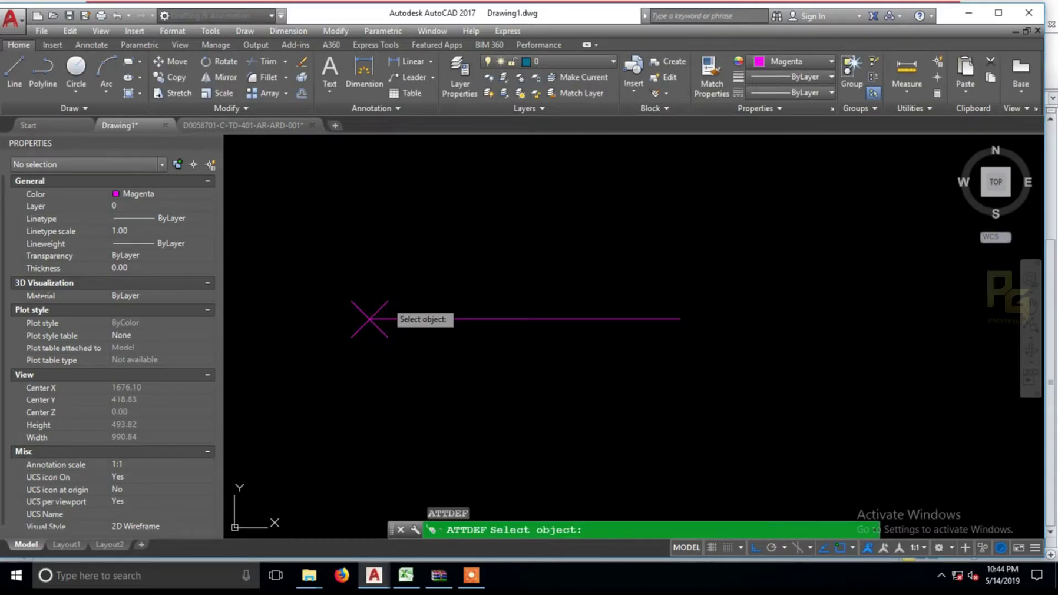
left_click(368, 318)
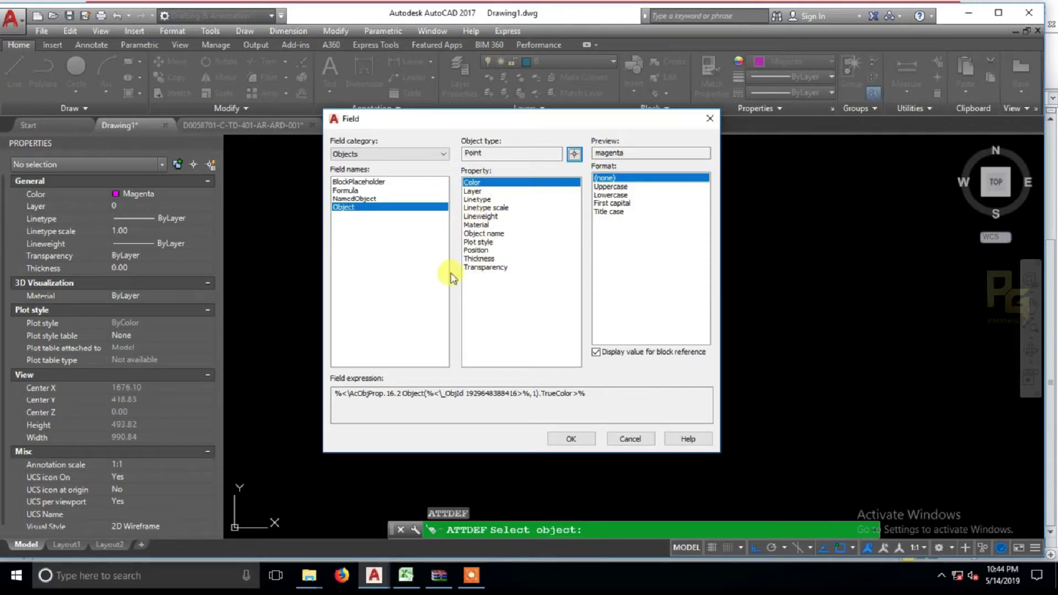
left_click(477, 251)
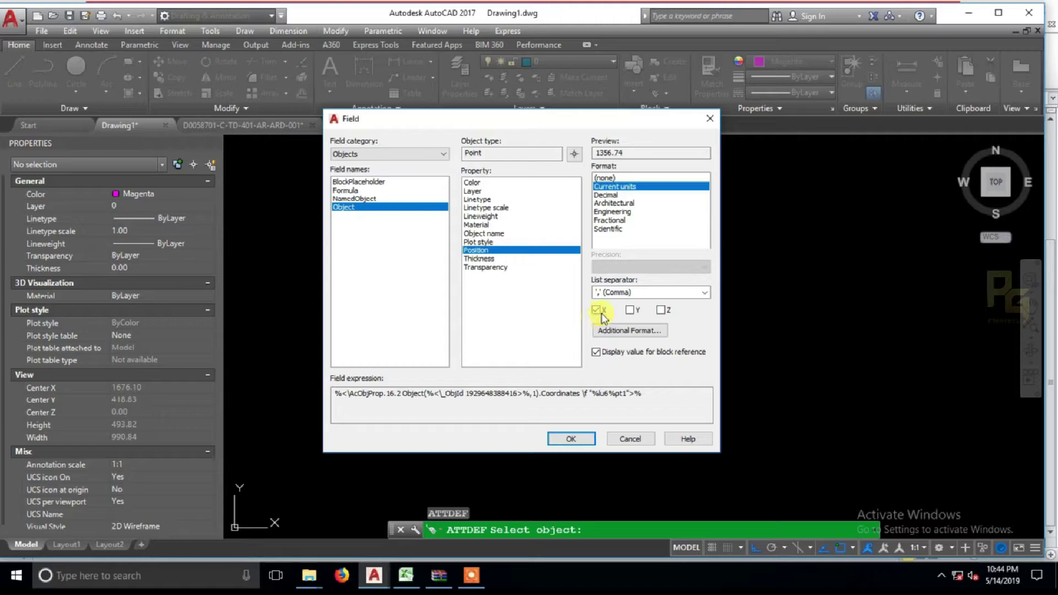
Give the X coordinate field the prefix "X =" and the suffix "m", and insert it as the attribute's default value.
left_click(612, 330)
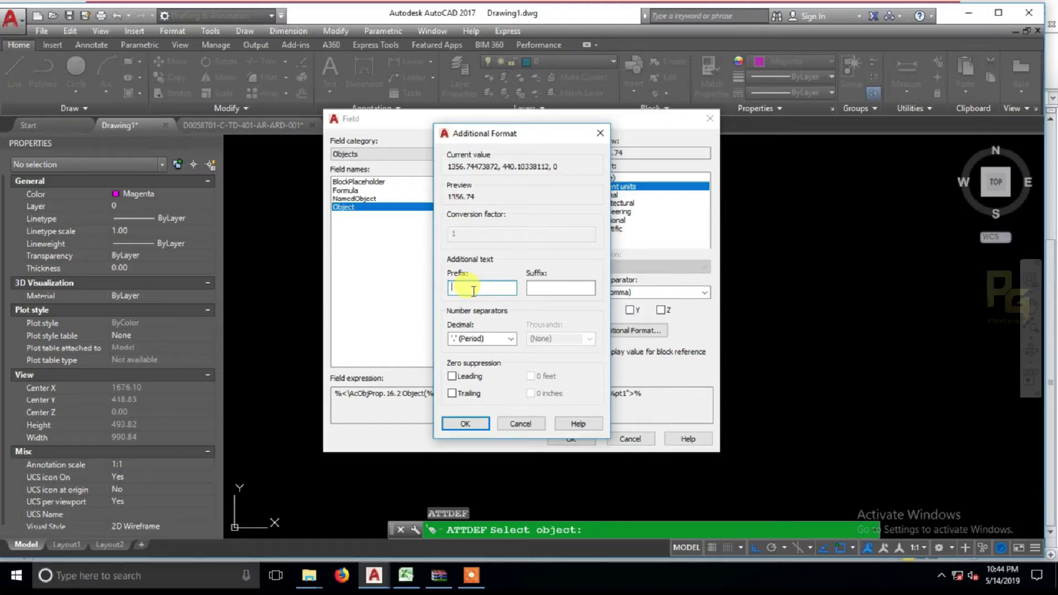
type("X =")
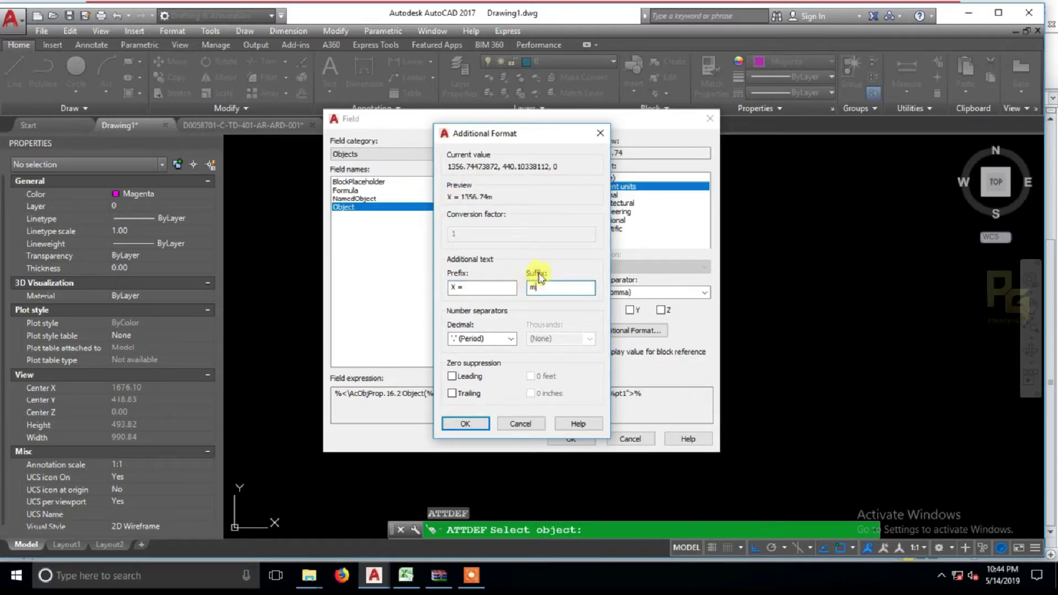
left_click(464, 423)
left_click(571, 439)
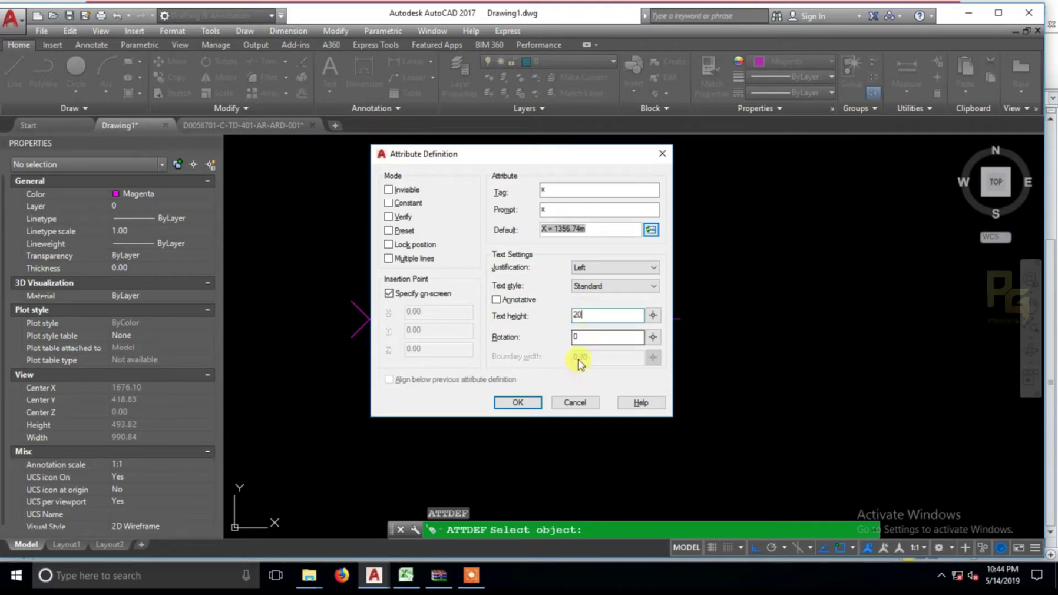
Set the attribute's text height to 20 and place it just above the line, a little to the right of the point.
left_click(525, 406)
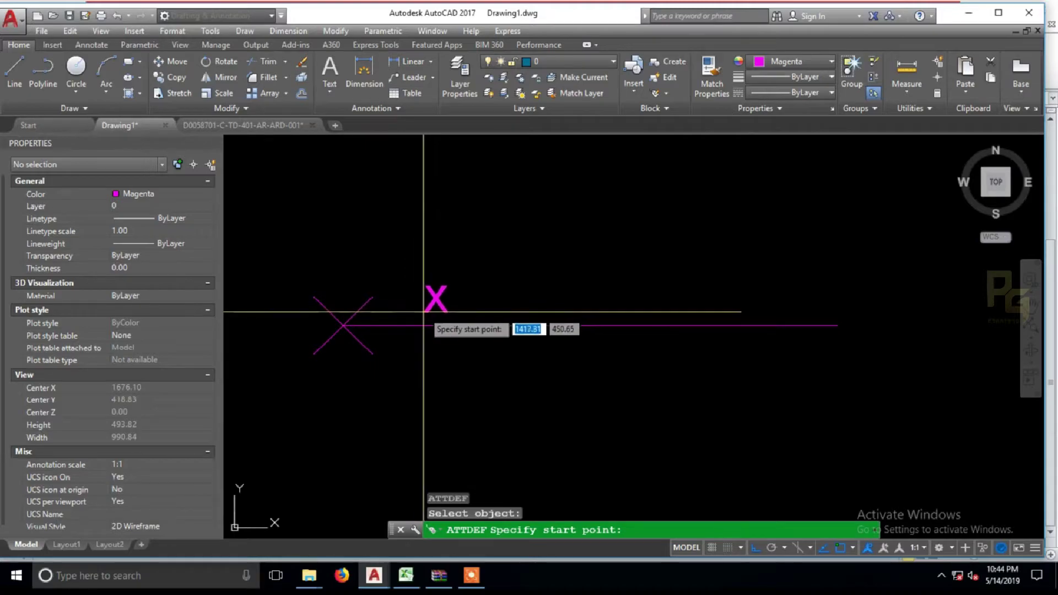
left_click(422, 311)
left_click(444, 300)
middle_click_drag(466, 302, 469, 266)
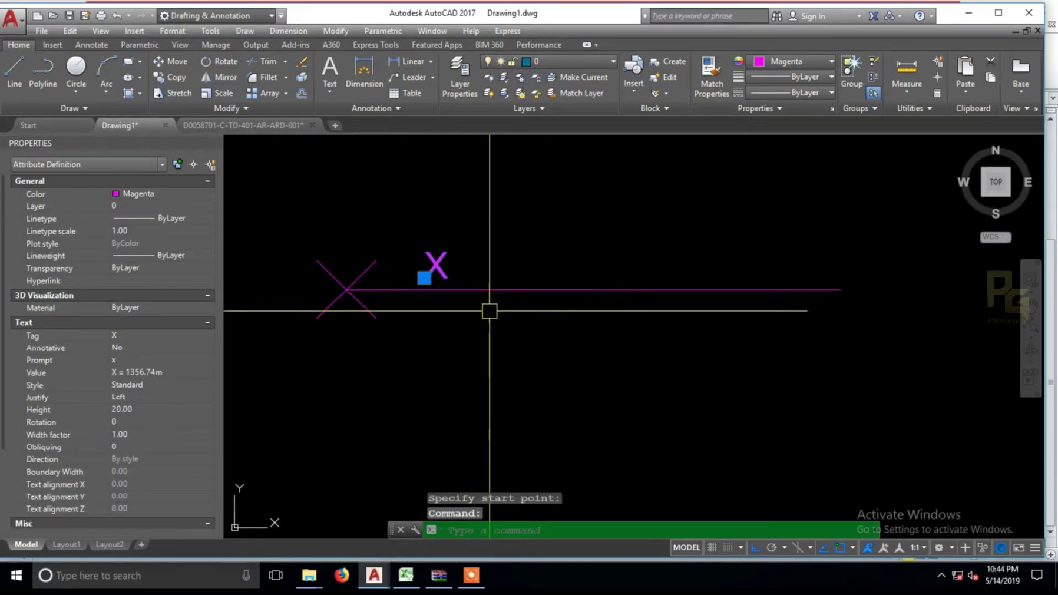
key("Escape")
Start a second attribute definition with y as its tag and prompt.
type("att")
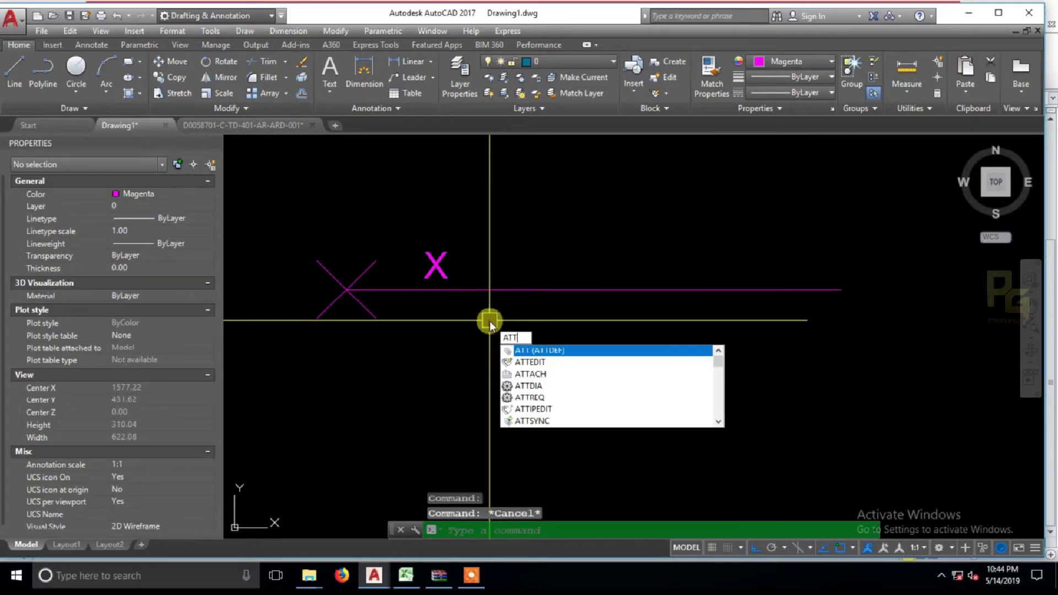
key("Return")
type("y")
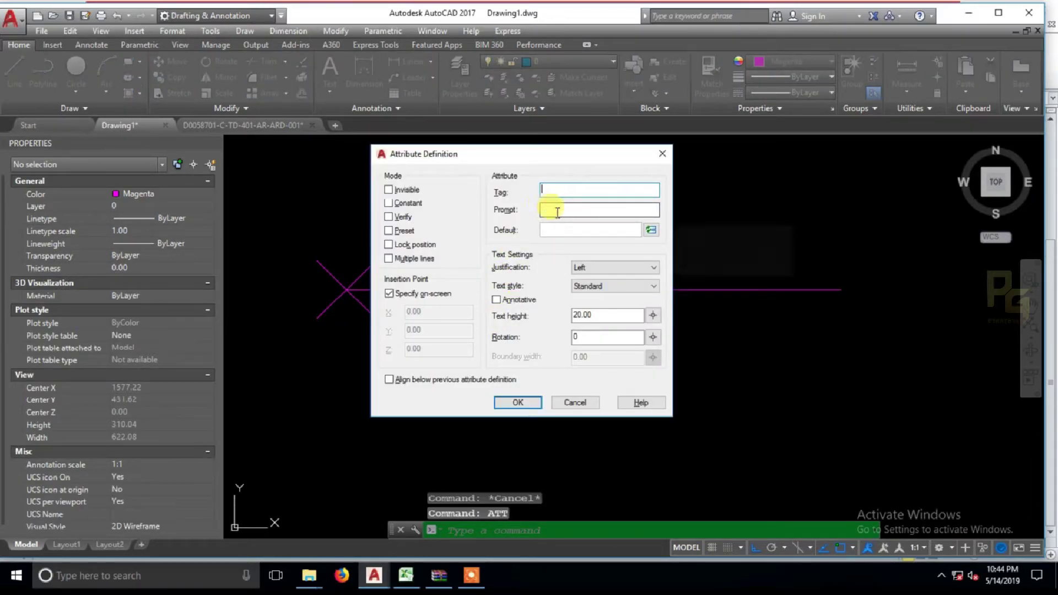
left_click(547, 209)
type("y")
Link the second attribute's default value to the point's Position, with only the Y coordinate enabled.
left_click(651, 229)
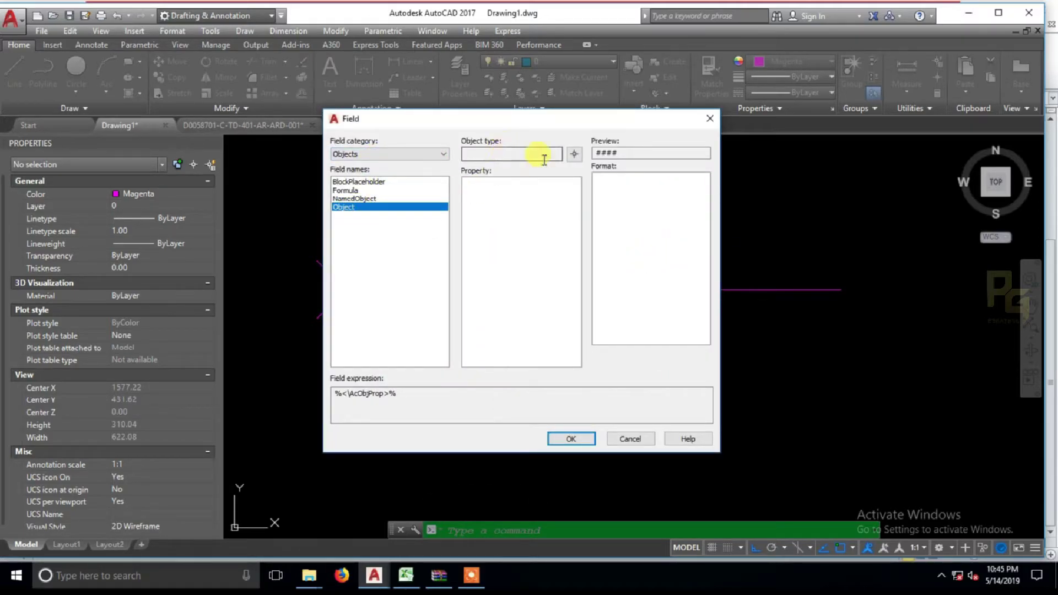
left_click(575, 156)
left_click(364, 269)
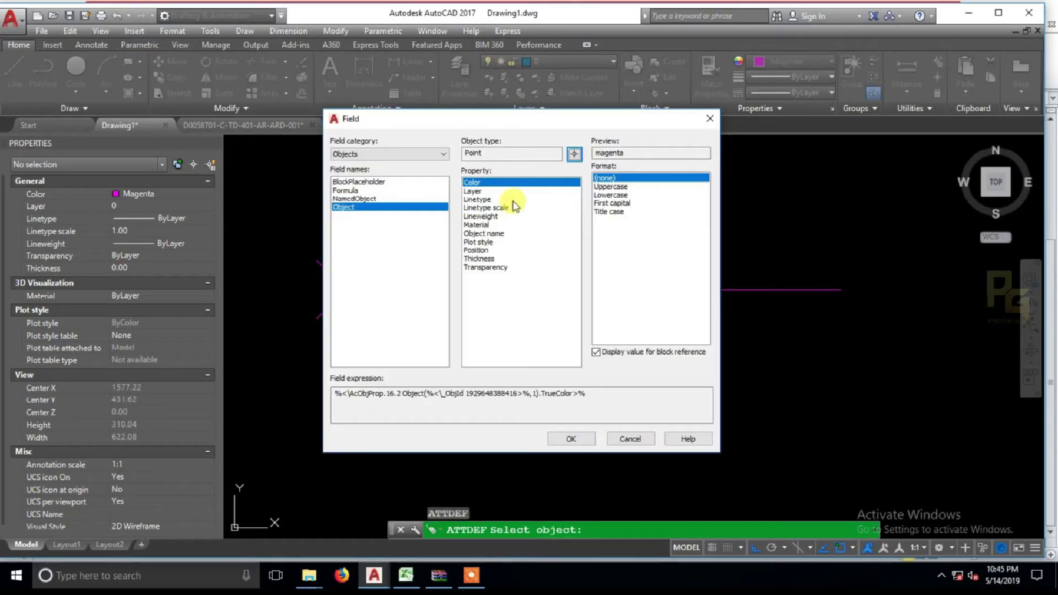
left_click(477, 251)
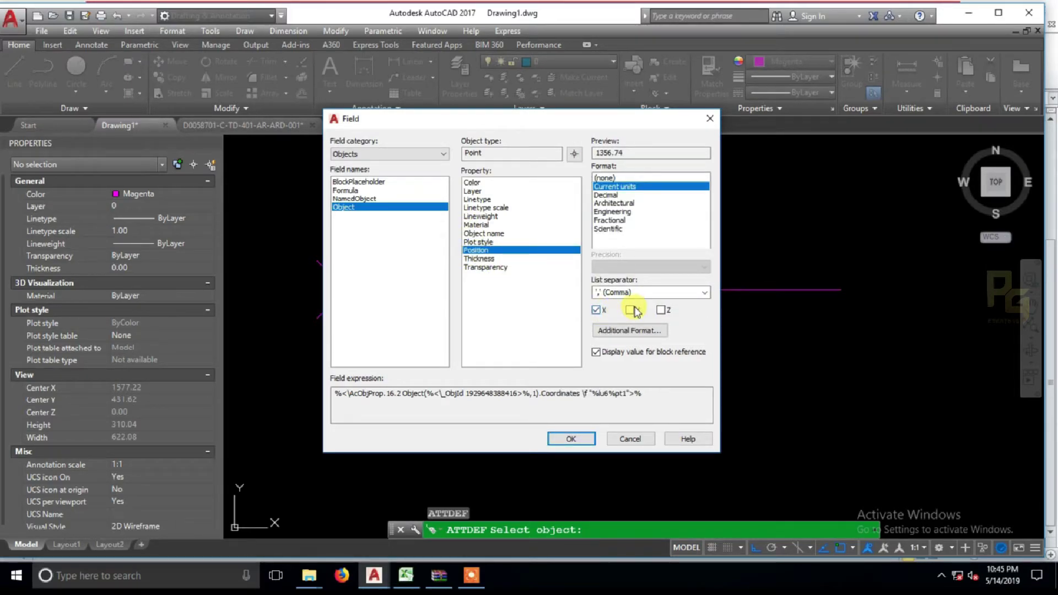
left_click(597, 310)
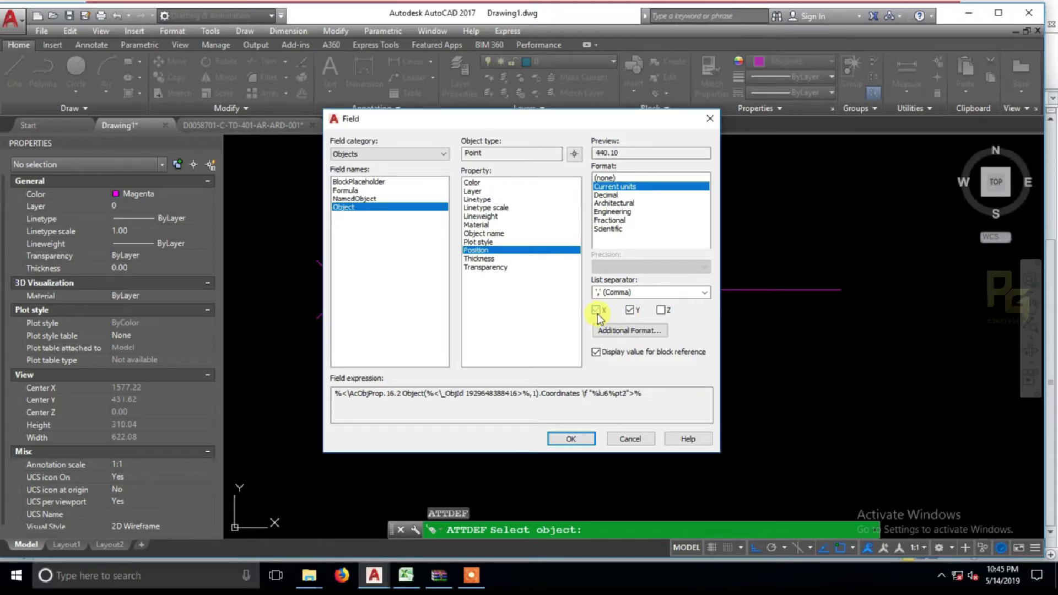
Give the Y coordinate field the prefix "Y =" and the suffix "m", and insert it as the default value.
left_click(628, 330)
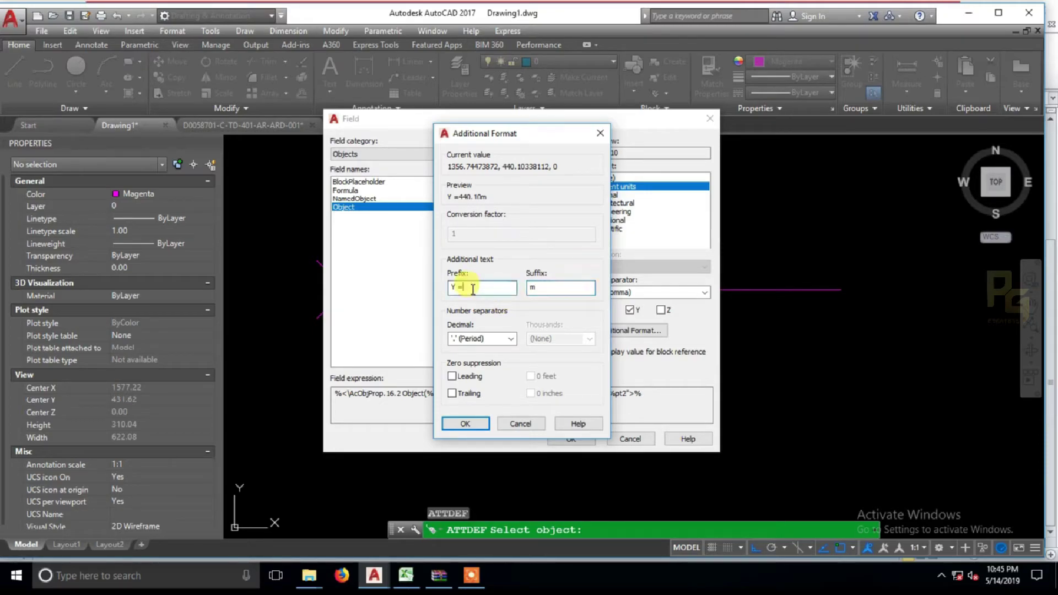
left_click(473, 423)
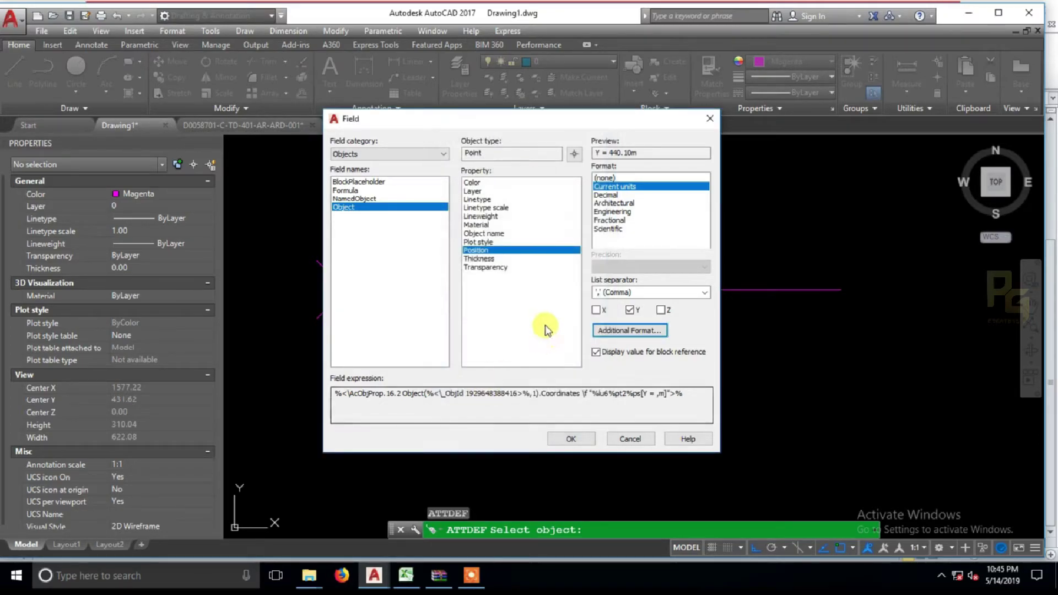
left_click(573, 440)
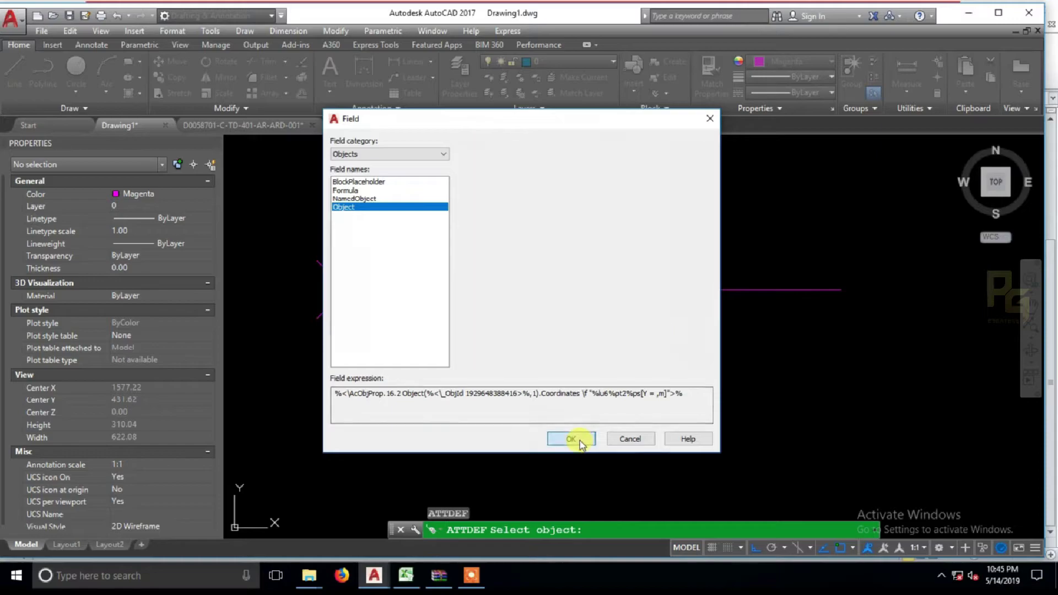
Place the Y attribute below the line and move it by its lower-left corner to the start point of the X attribute.
left_click(521, 406)
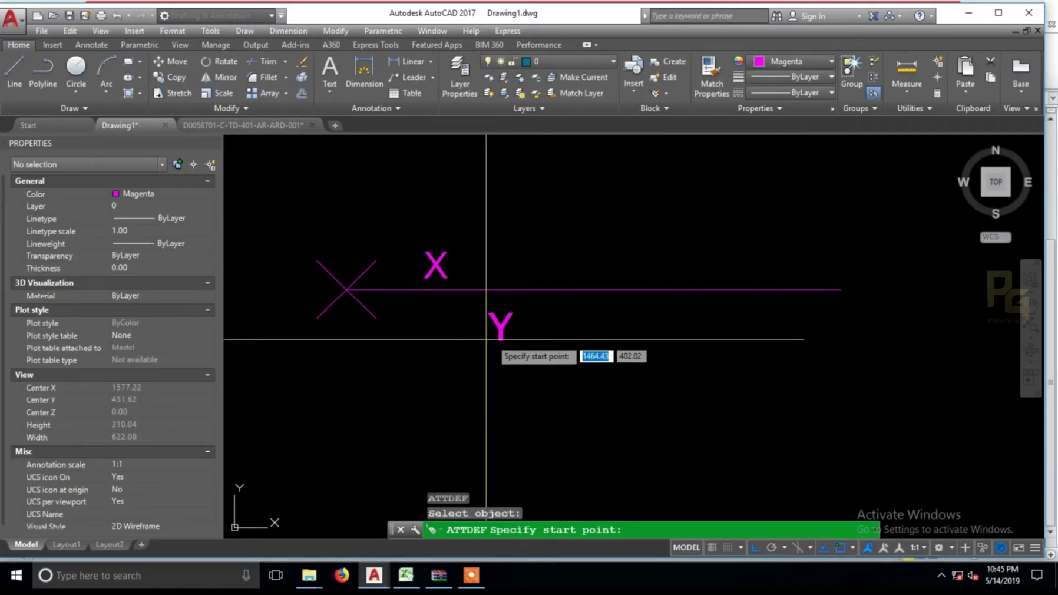
left_click(441, 354)
type("M")
key("Return")
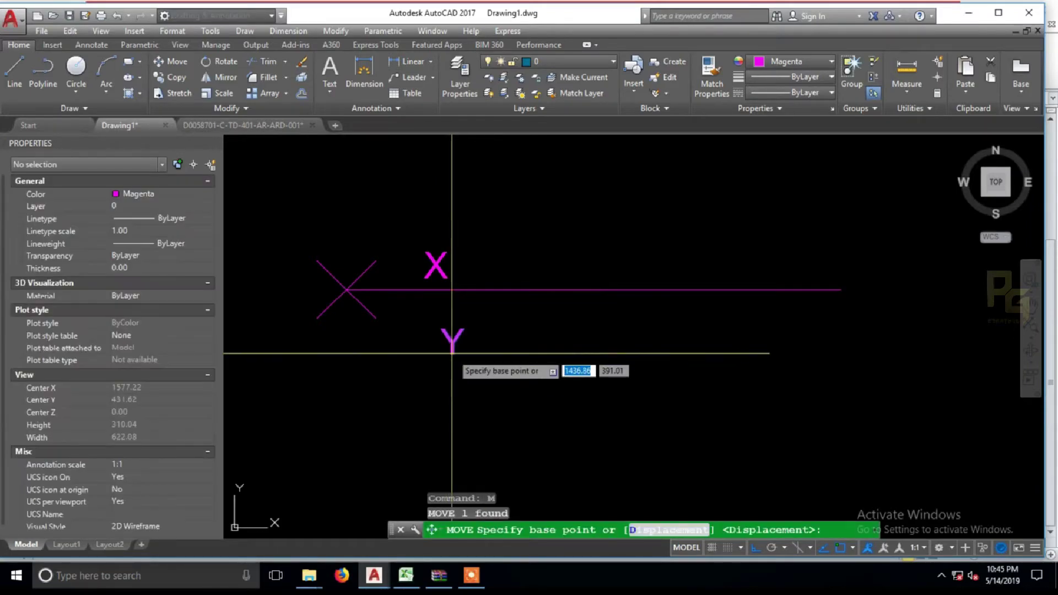
left_click(443, 357)
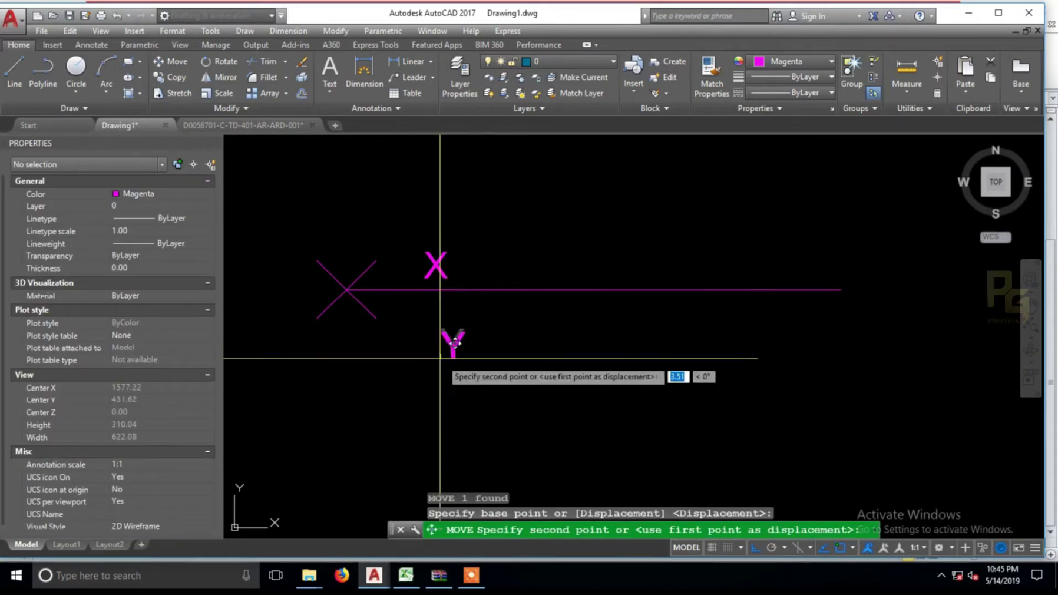
left_click(430, 278)
Move the Y attribute straight down so that it sits below the line, aligned under the X attribute.
key("Return")
type("p")
key("Return")
key("Return")
left_click(482, 318)
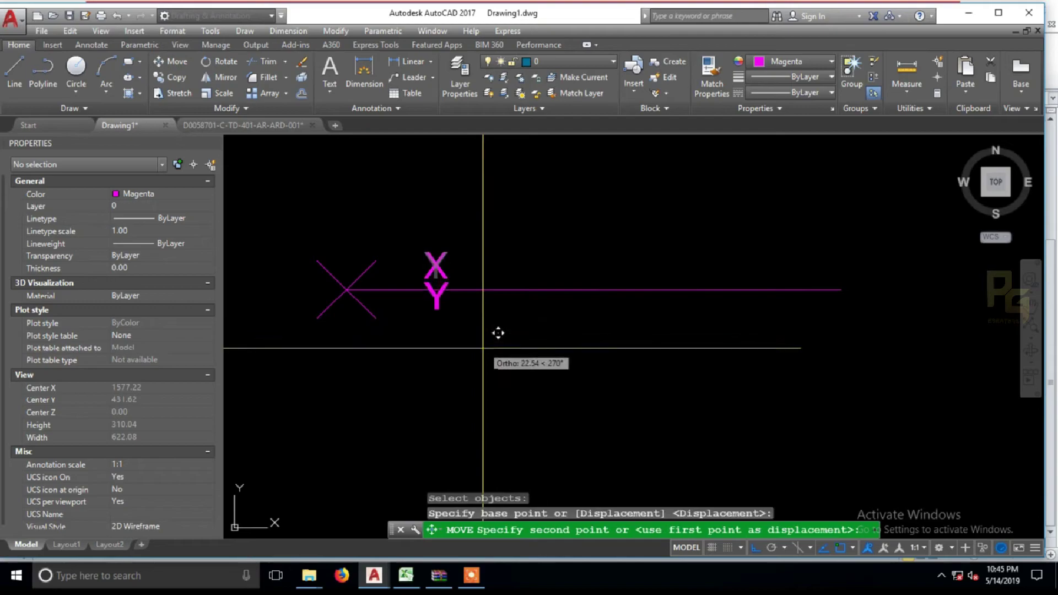
left_click(498, 355)
Draw a rectangle around the X and Y attributes, leaving room for the coordinate text on their right.
type("rec")
key("Return")
left_click(407, 347)
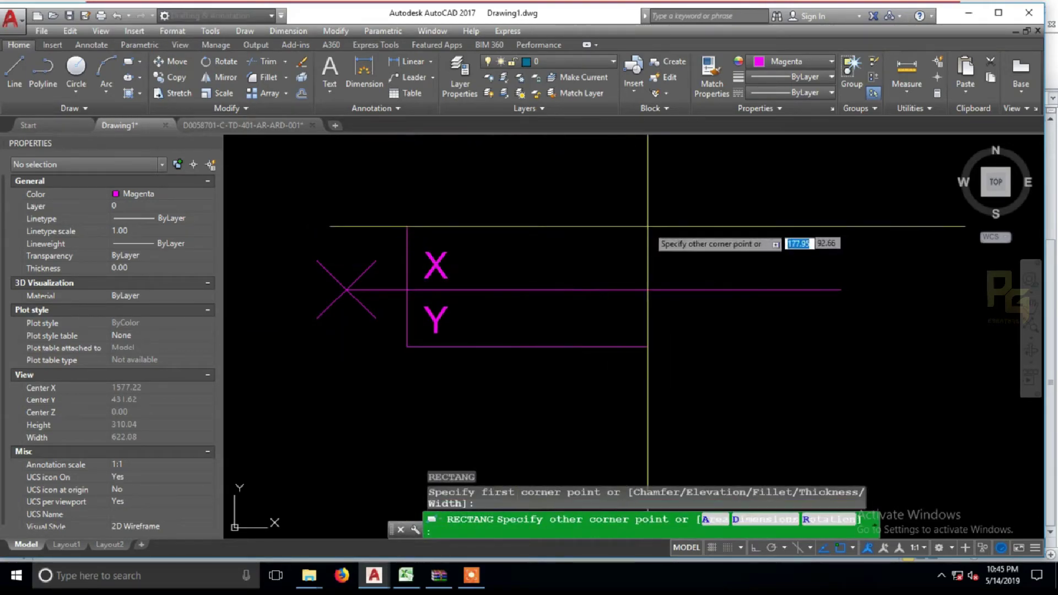
left_click(672, 242)
Shorten the horizontal line so its right end meets the rectangle's right edge.
left_click(719, 242)
left_click(722, 300)
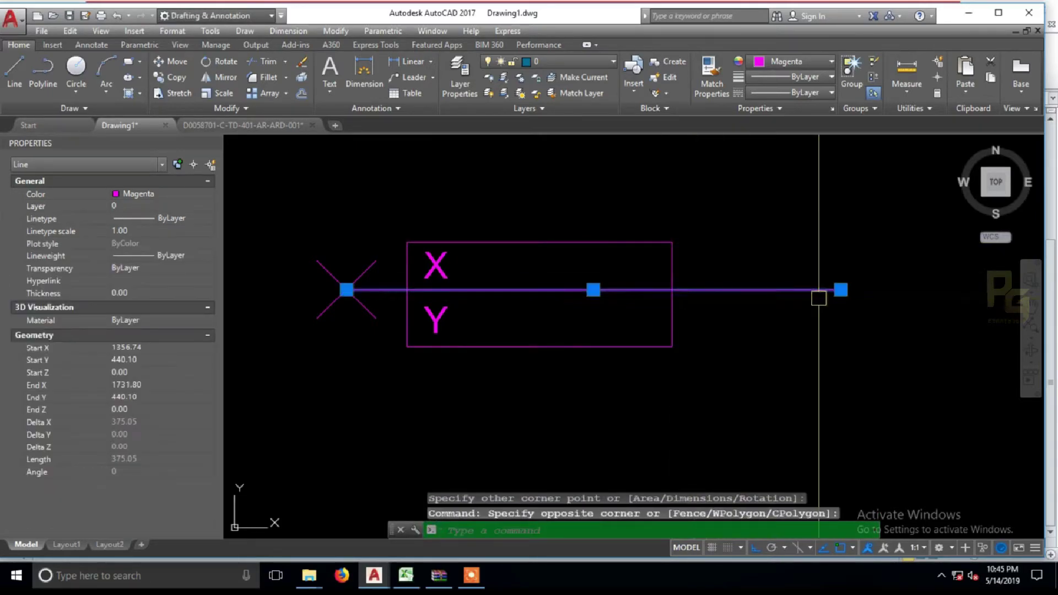
left_click(840, 289)
left_click(672, 289)
key("Escape")
Select the point, line, rectangle and both attributes and start a block definition from them named co-ordinate block.
scroll(702, 324, "down", 4)
middle_click_drag(703, 324, 825, 331)
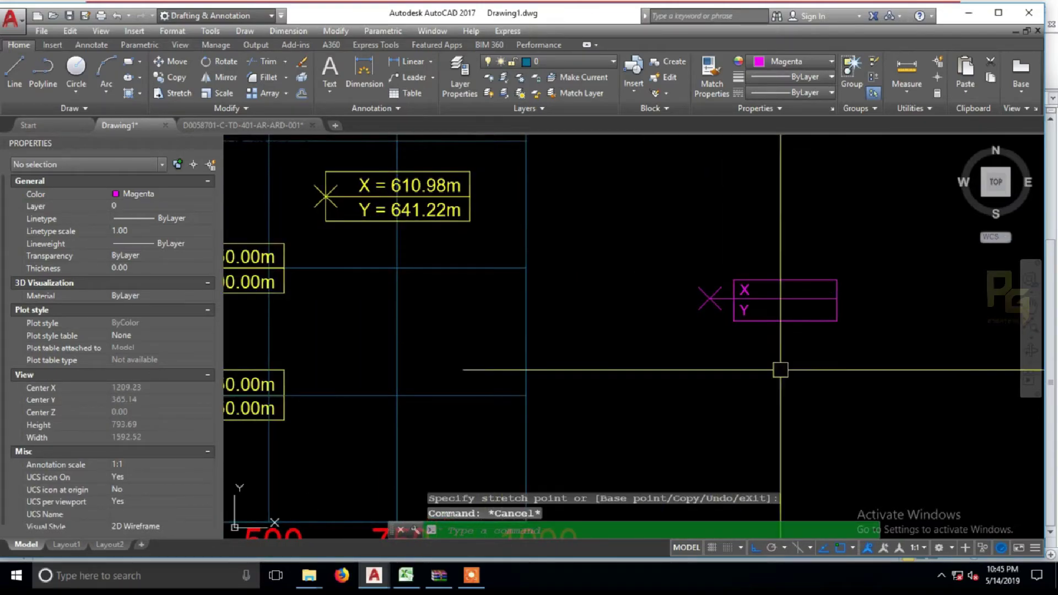
scroll(789, 347, "up", 4)
left_click(819, 362)
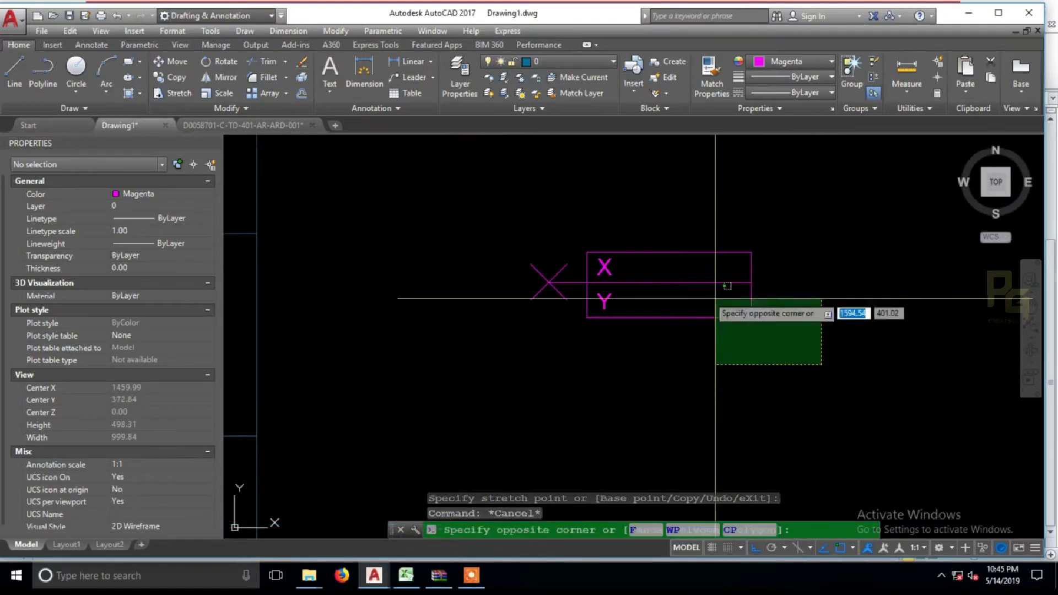
left_click(503, 227)
type("b")
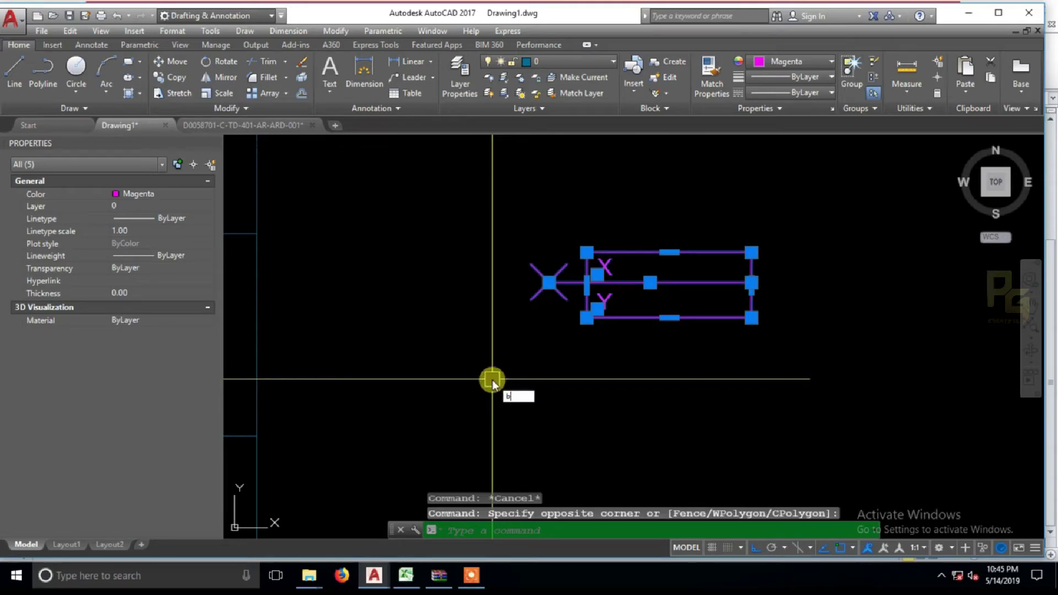
key("Return")
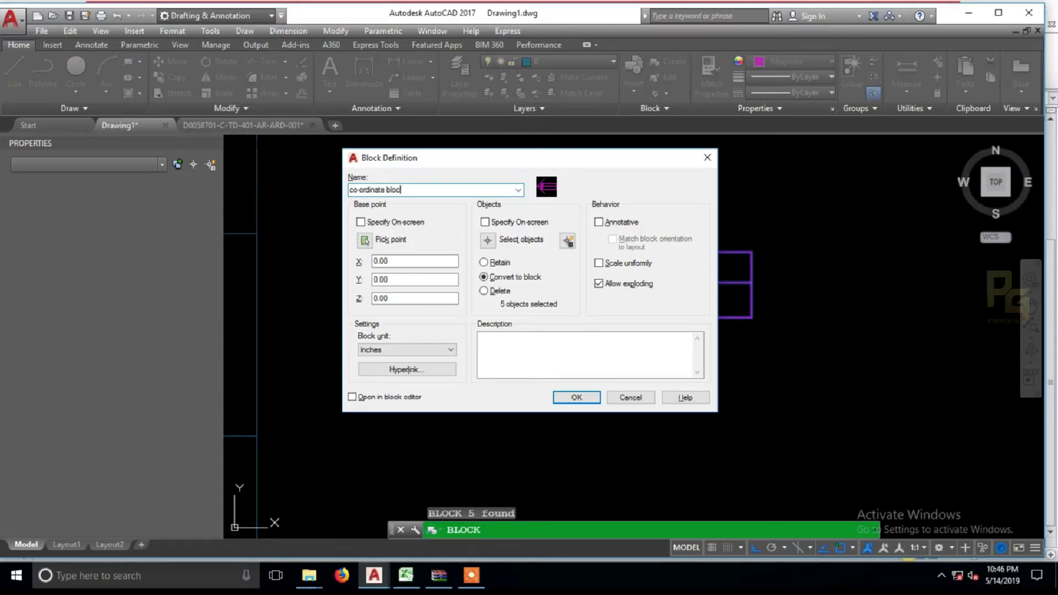
Set the block's base point at the rectangle's lower-left corner and create the block, accepting the attribute values.
left_click(364, 240)
left_click(584, 312)
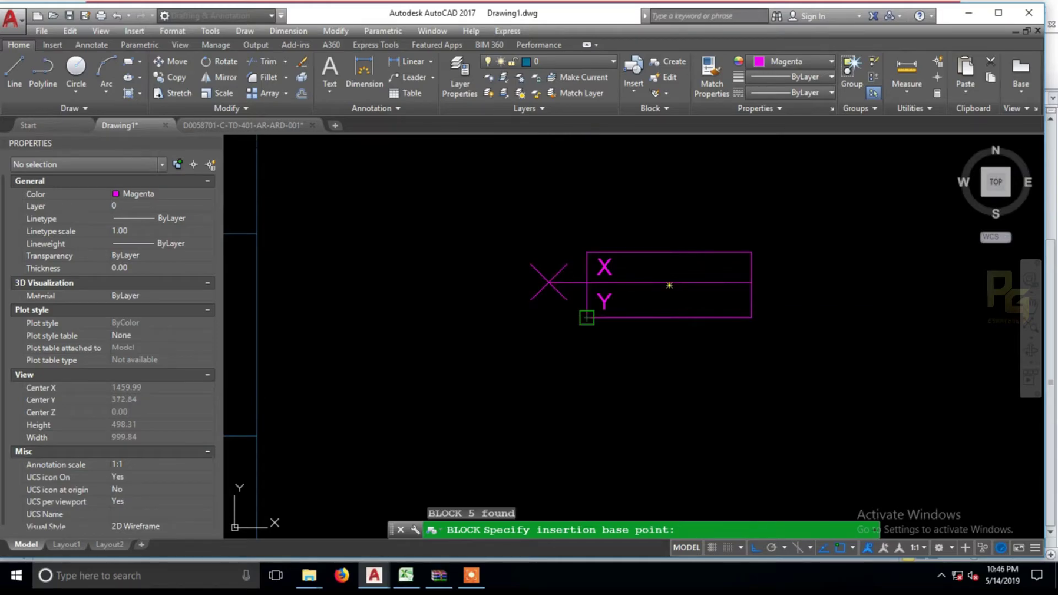
left_click(576, 398)
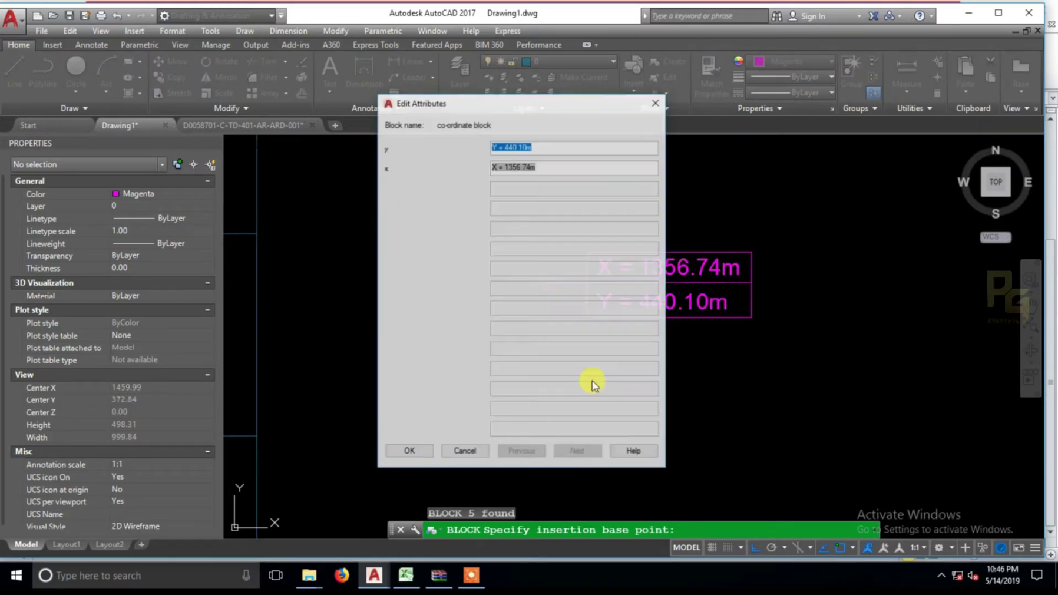
left_click(408, 452)
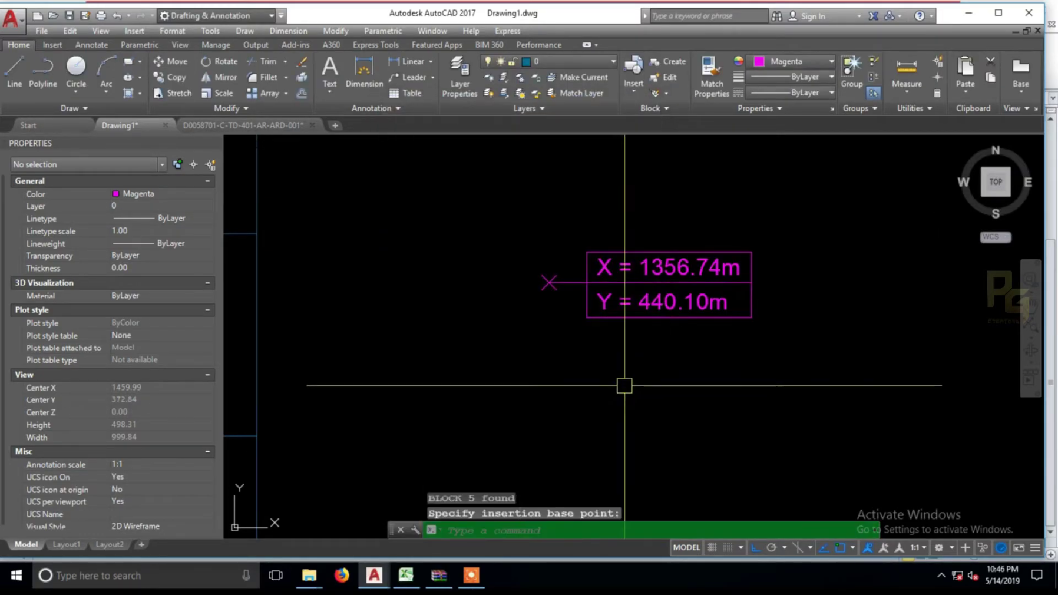
Move the magenta coordinate block from outside the grid to a free spot between its 750 and 1000 lines, with Ortho off.
left_click_drag(717, 342, 778, 334)
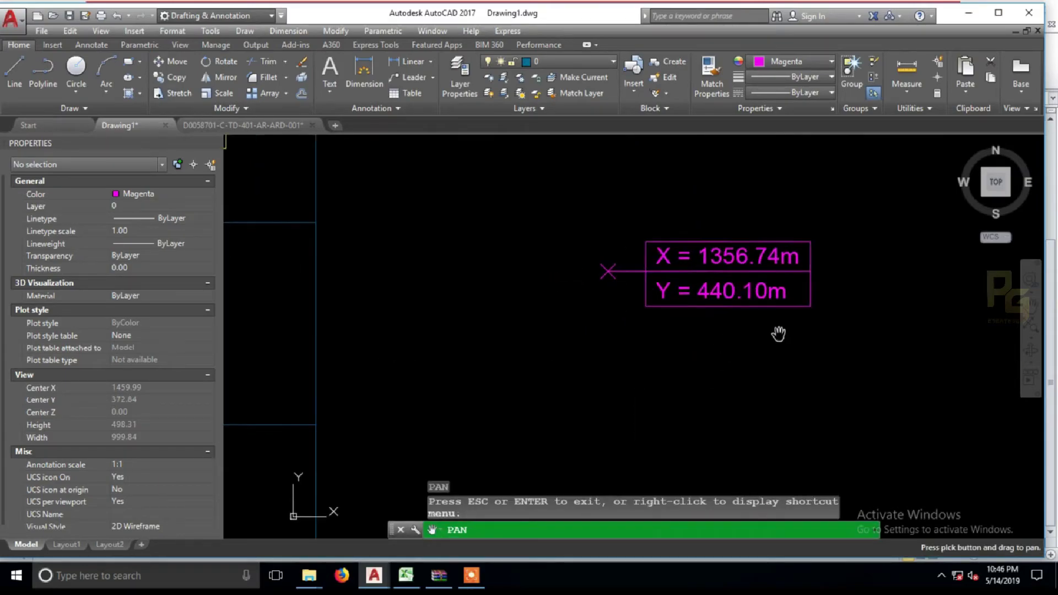
scroll(778, 334, "down", 1)
middle_click_drag(780, 339, 825, 344)
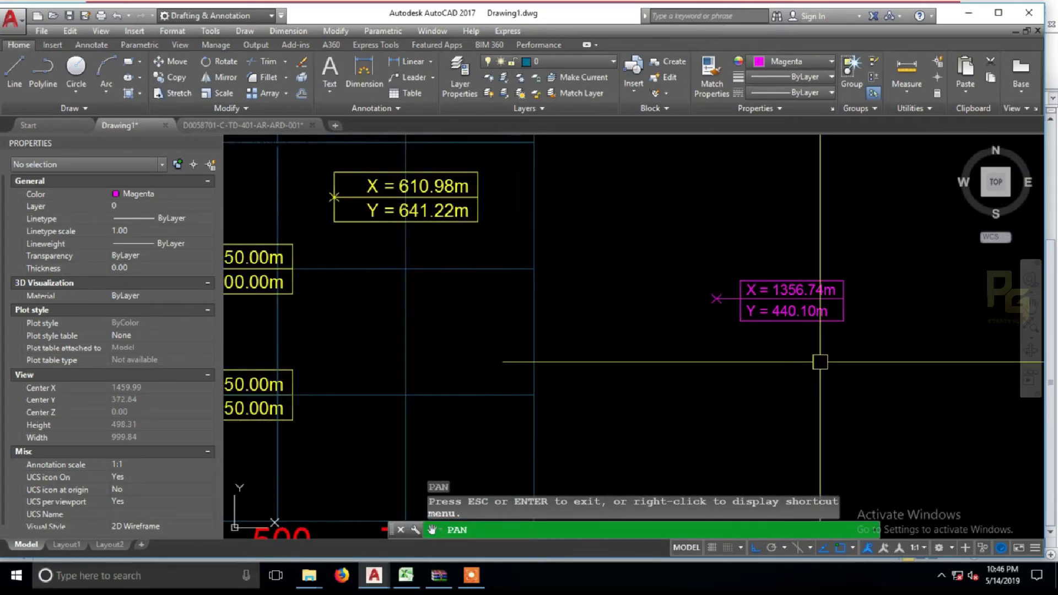
left_click(810, 350)
key("Escape")
scroll(820, 323, "up", 1)
left_click(841, 351)
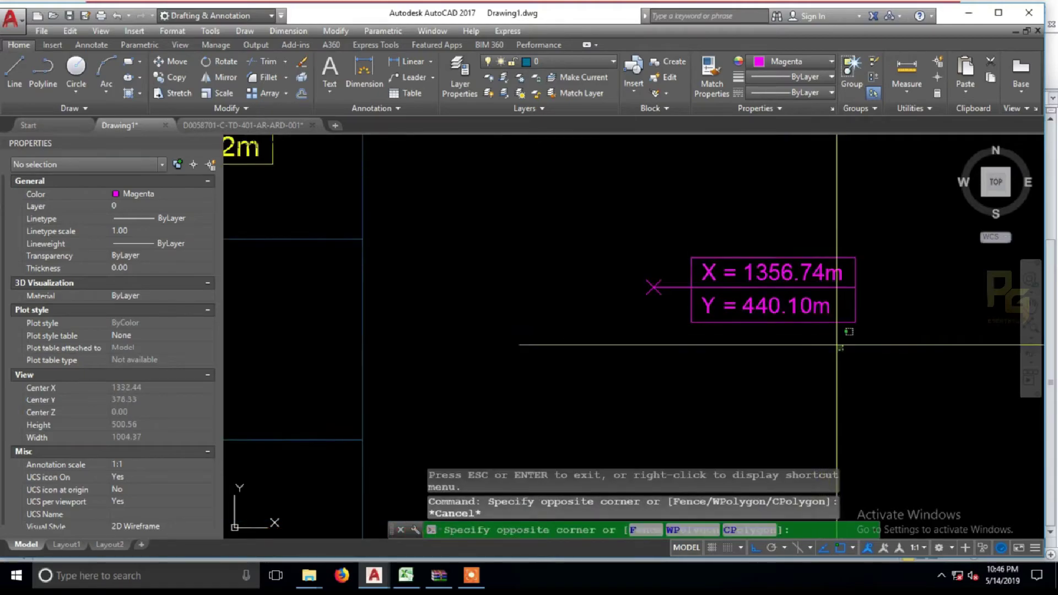
left_click(794, 316)
type("m")
key("Return")
left_click(756, 329)
key("F8")
scroll(733, 346, "down", 2)
middle_click_drag(694, 359, 811, 312)
middle_click_drag(636, 337, 646, 414)
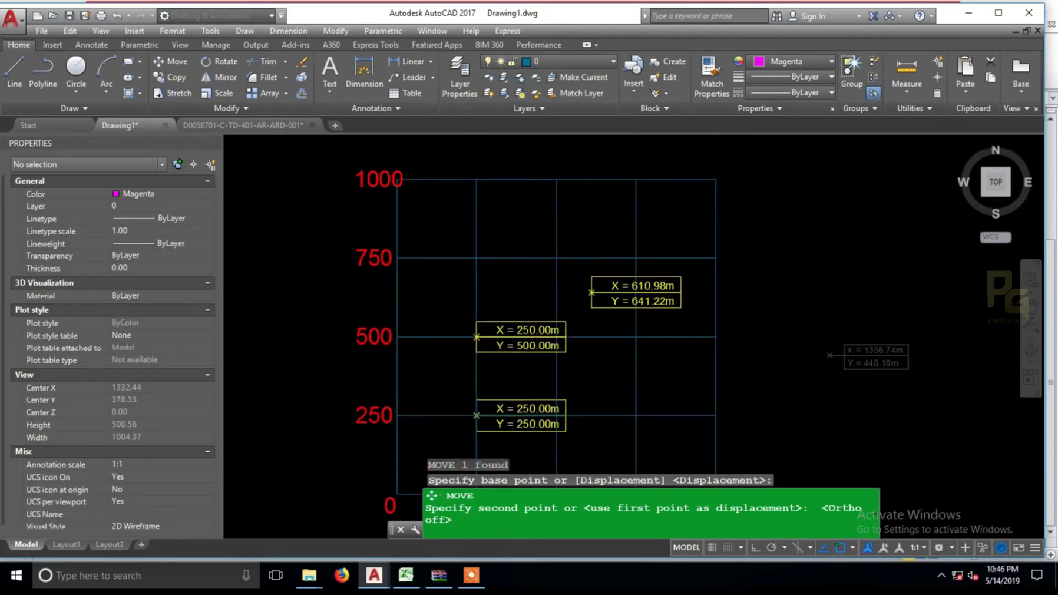
middle_click_drag(531, 275, 543, 292)
scroll(545, 288, "up", 1)
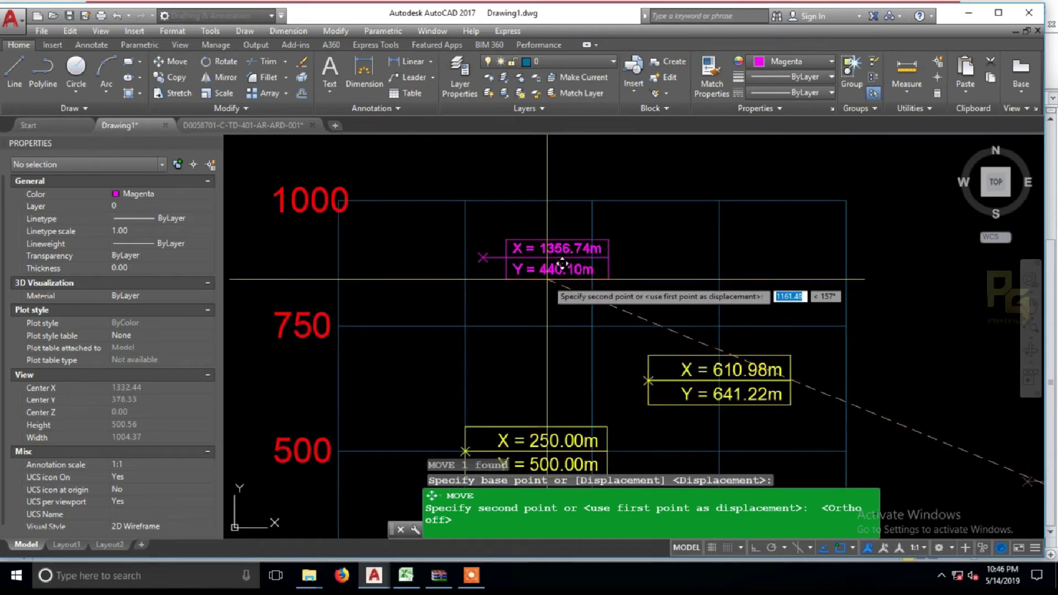
left_click(547, 284)
Move the coordinate block by its point marker onto the grid intersection at X 500, Y 750.
scroll(545, 284, "up", 2)
left_click(647, 312)
left_click(619, 286)
type("m")
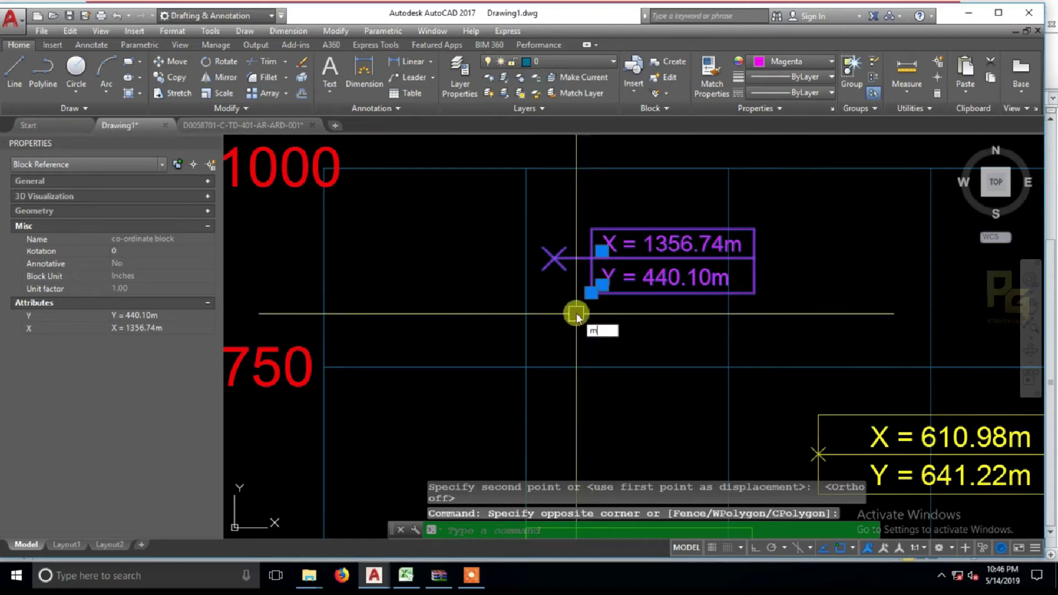
key("Return")
left_click(554, 258)
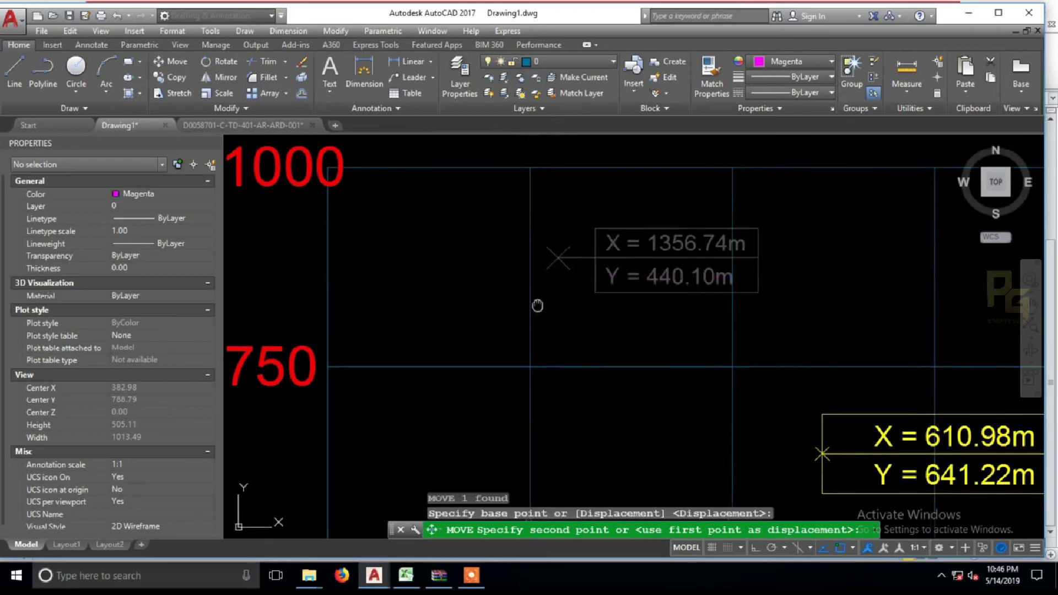
middle_click_drag(537, 320, 584, 288)
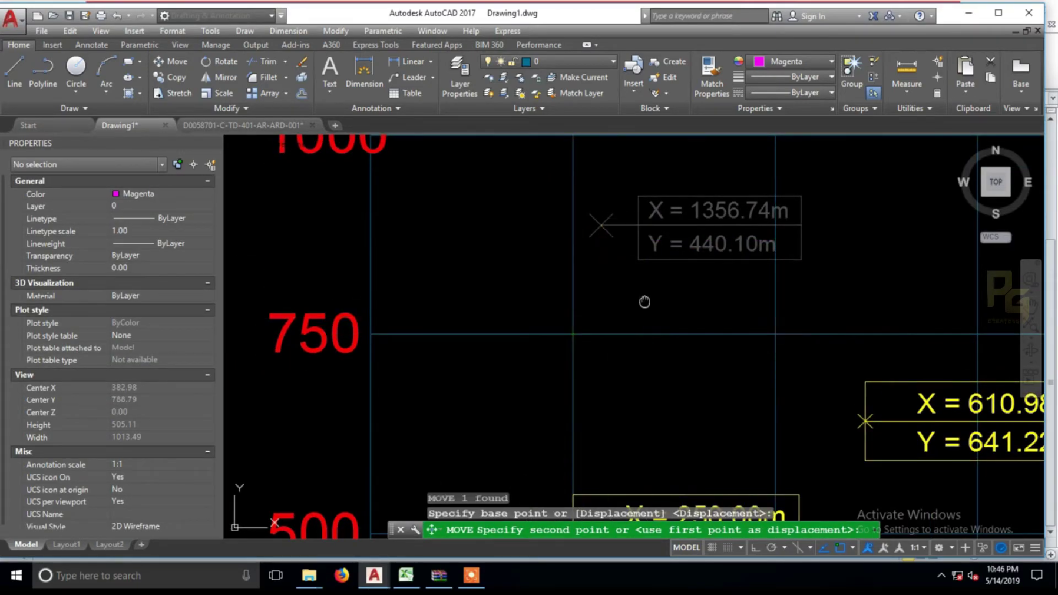
middle_click_drag(761, 307, 619, 316)
left_click(634, 343)
Highlight the two grid lines crossing at the moved block and examine their axis labels.
scroll(634, 285, "down", 2)
middle_click_drag(688, 302, 643, 239)
key("Escape")
scroll(595, 291, "down", 2)
left_click(594, 299)
middle_click_drag(611, 387, 611, 286)
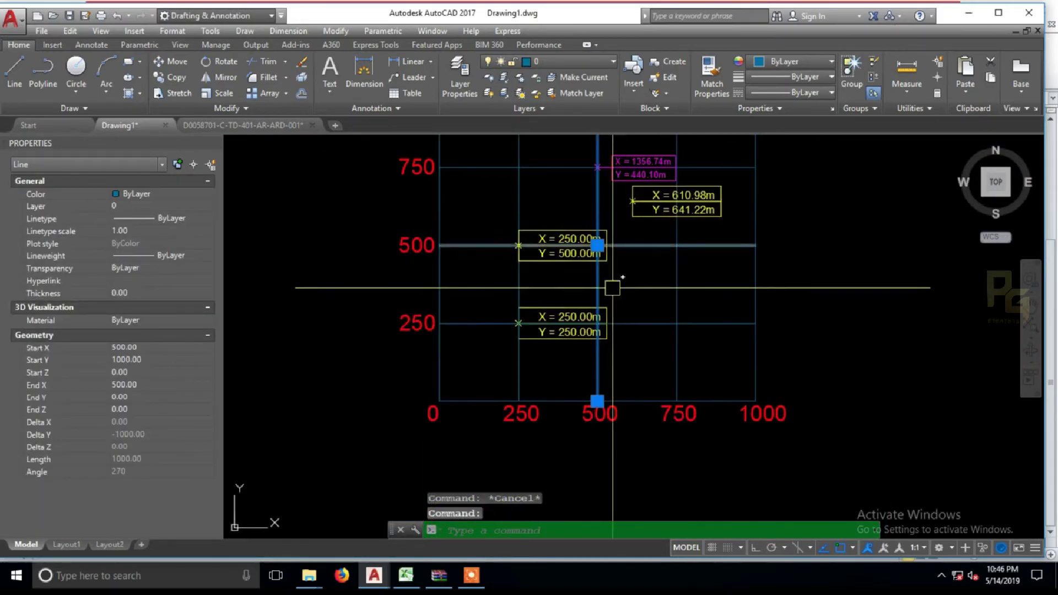
middle_click_drag(567, 174, 573, 229)
left_click(552, 223)
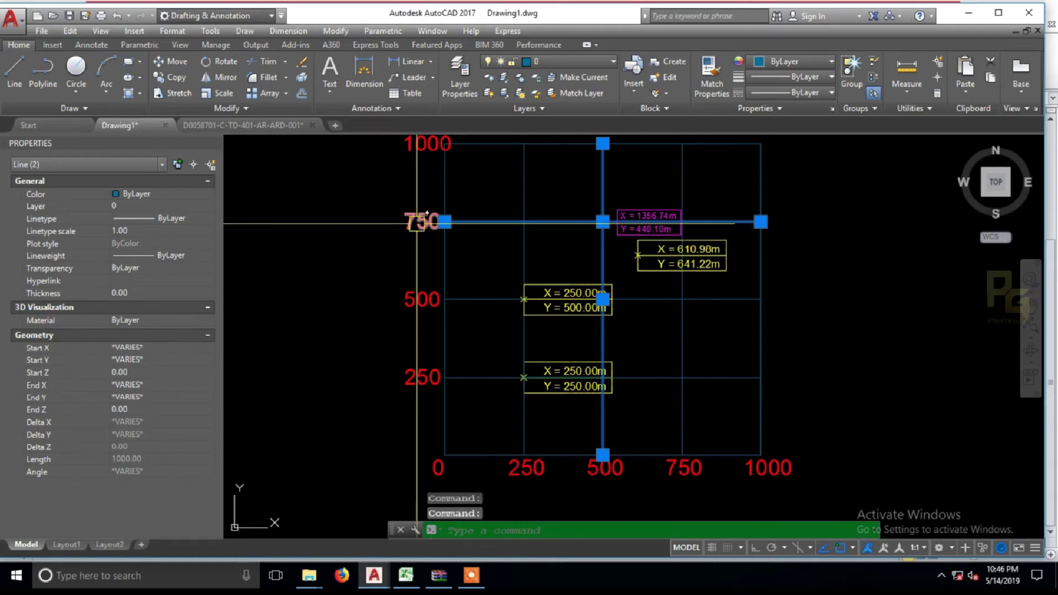
scroll(424, 221, "up", 2)
middle_click_drag(543, 325, 467, 193)
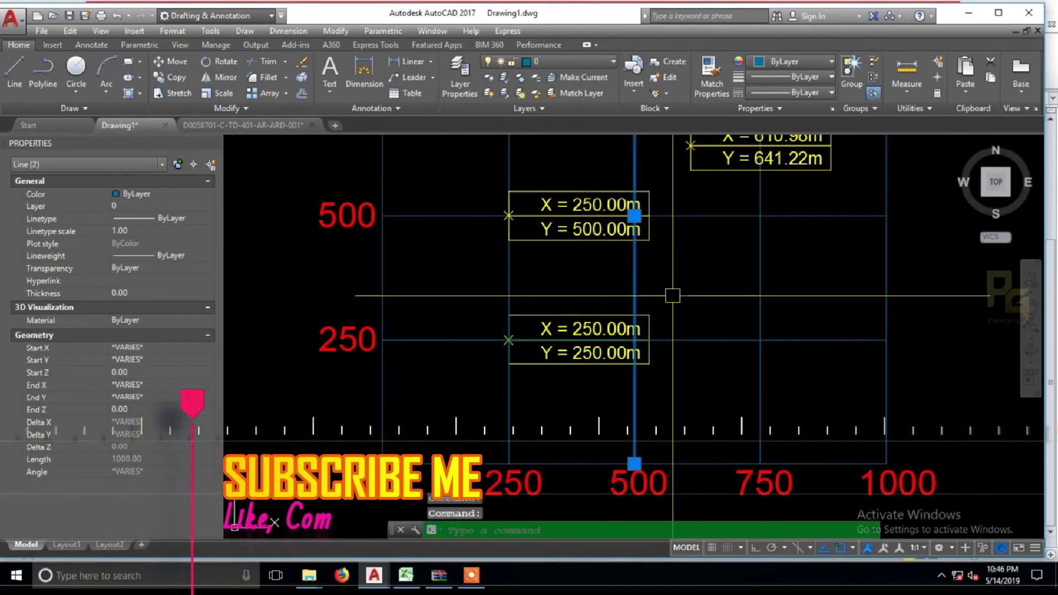
middle_click_drag(646, 145, 623, 298)
Regenerate the whole drawing to update the moved block's coordinate fields.
scroll(656, 234, "up", 4)
key("Escape")
middle_click_drag(748, 179, 654, 194)
type("rea")
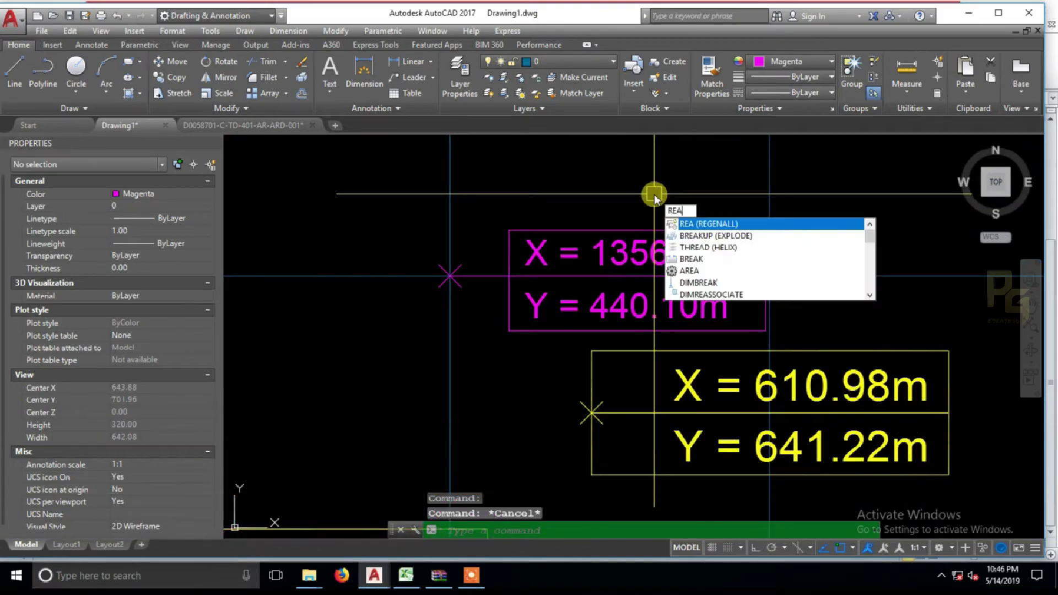
key("Return")
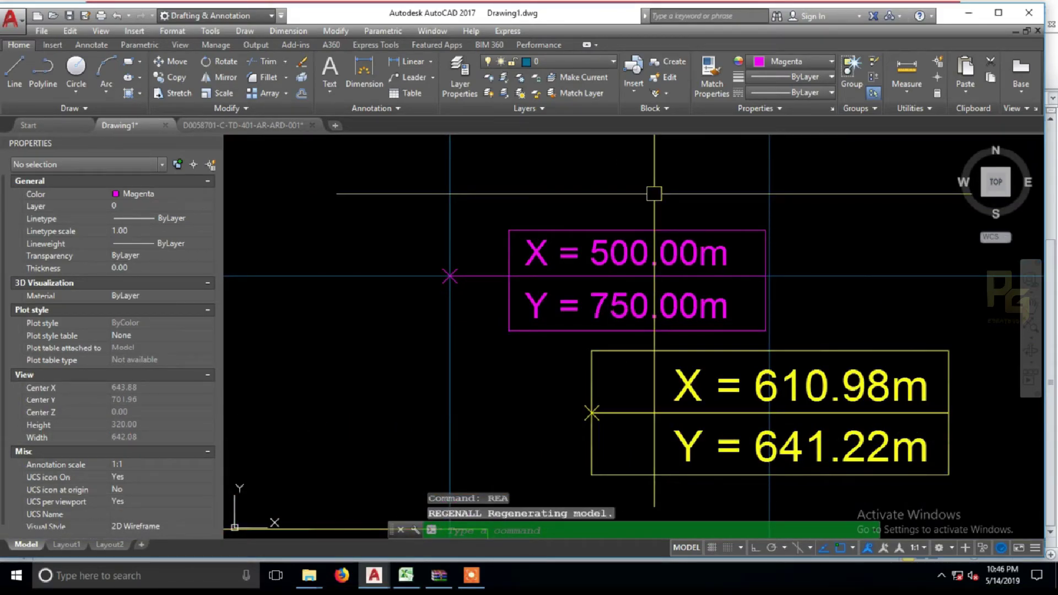
Compare the updated magenta block's coordinates with the labels of the horizontal and vertical grid lines through its point.
middle_click_drag(537, 272, 537, 272)
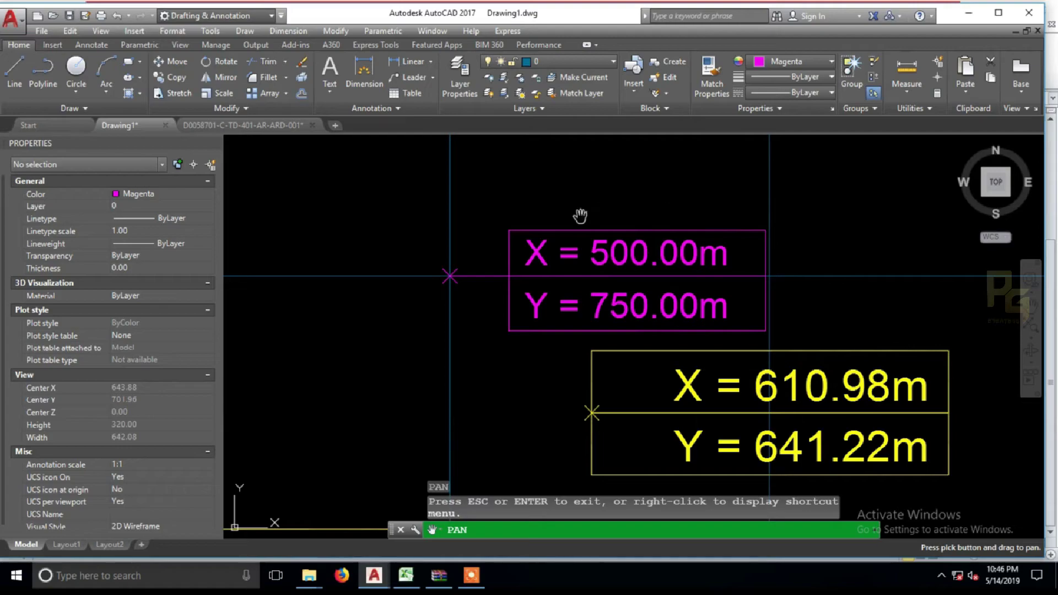
left_click_drag(651, 273, 587, 251)
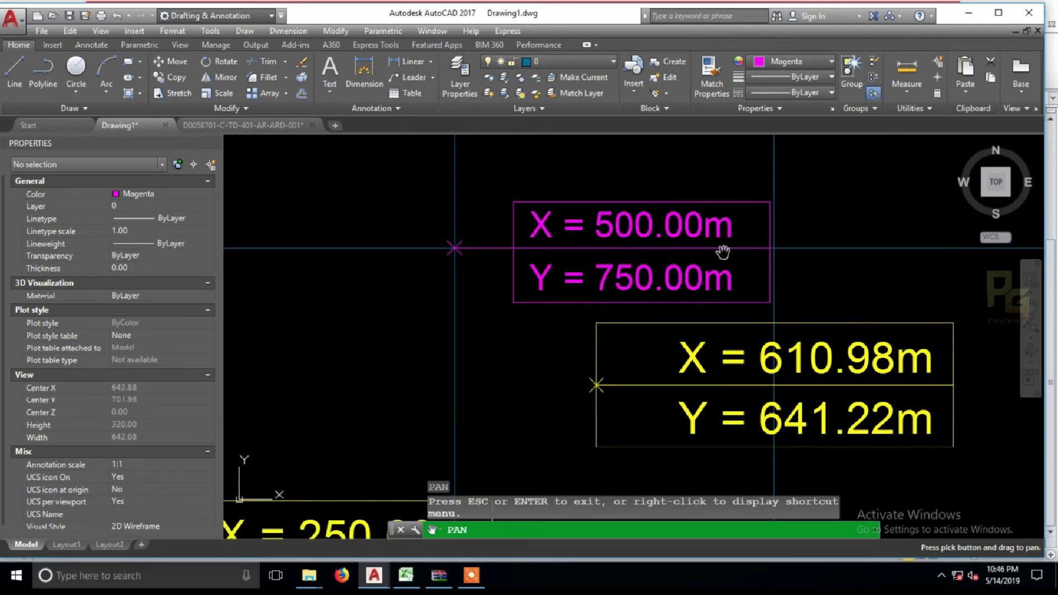
scroll(618, 252, "down", 2)
scroll(573, 286, "down", 1)
left_click_drag(562, 295, 626, 231)
key("Escape")
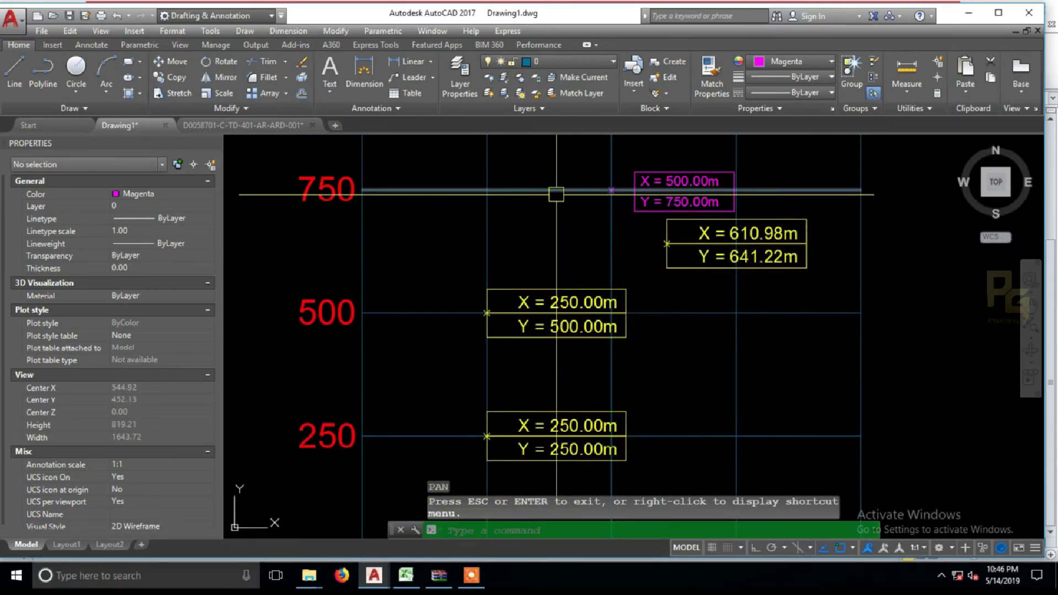
left_click(556, 194)
middle_click_drag(605, 449, 605, 361)
mouse_move(602, 418)
middle_mouse_down()
mouse_move(597, 328)
mouse_move(623, 324)
mouse_move(624, 460)
middle_mouse_up()
key("Escape")
left_click(597, 329)
middle_click_drag(633, 275, 618, 432)
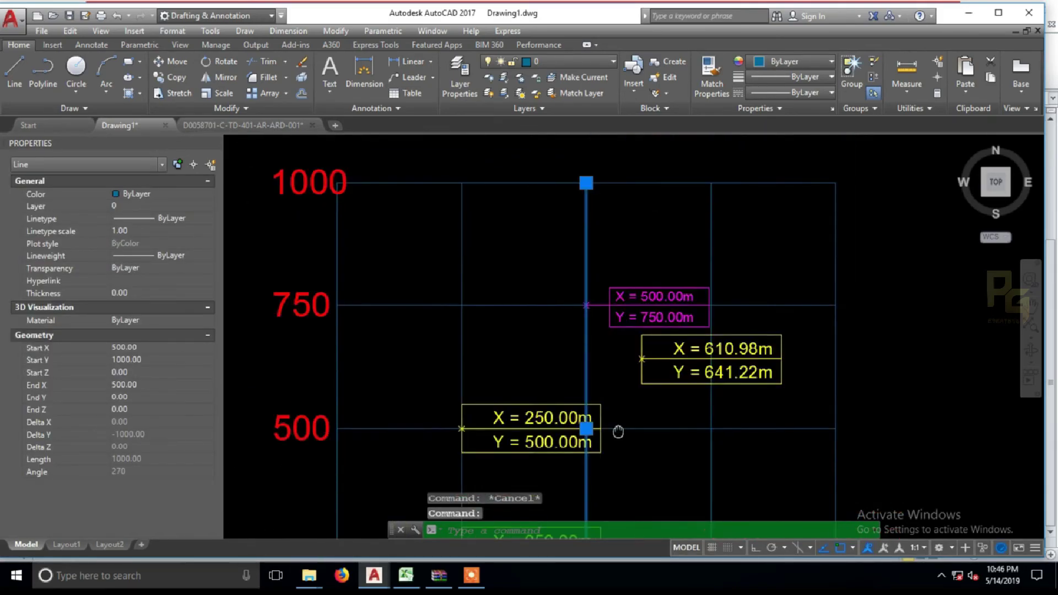
Copy the coordinate block by its point marker onto the grid's upper-right corner at X 1000, Y 1000.
scroll(623, 339, "up", 2)
key("Escape")
left_click(617, 311)
middle_click_drag(579, 343, 585, 382)
type("co")
key("Return")
left_click(555, 323)
middle_click_drag(640, 313, 439, 425)
left_click(751, 239)
key("Escape")
scroll(734, 266, "down", 4)
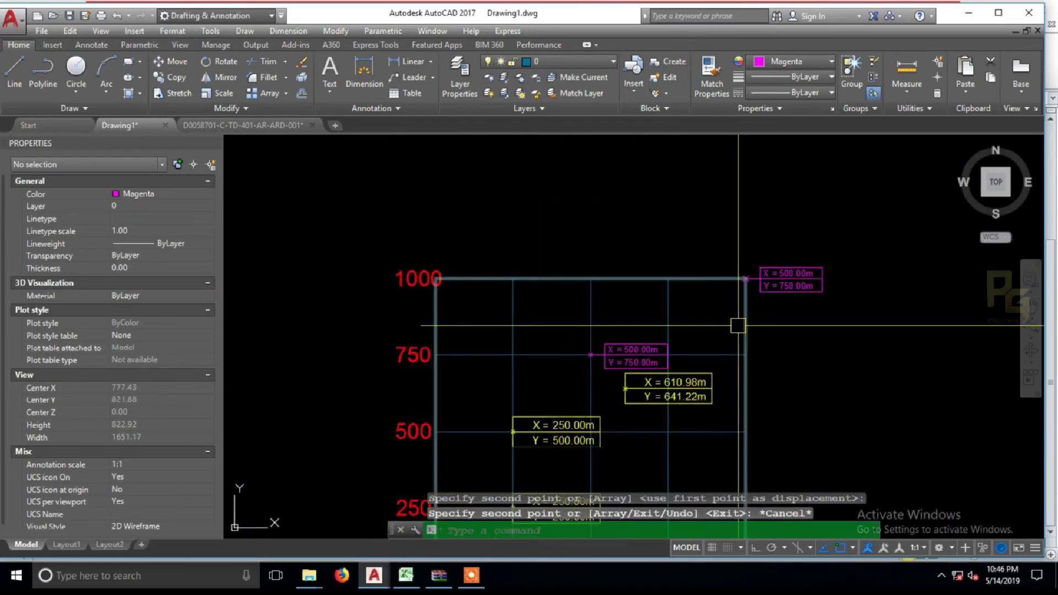
Regenerate the whole drawing to update the coordinates of the copy at the grid corner.
middle_click_drag(669, 382, 623, 226)
middle_click_drag(732, 324, 718, 473)
scroll(724, 349, "up", 4)
key("Escape")
type("rea")
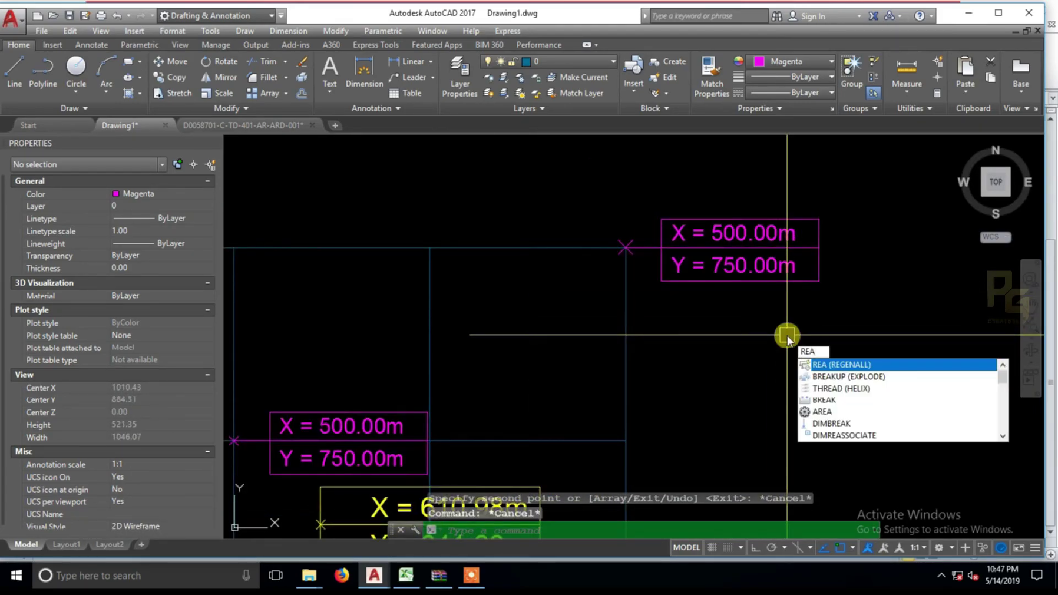
key("Return")
type("p")
key("Return")
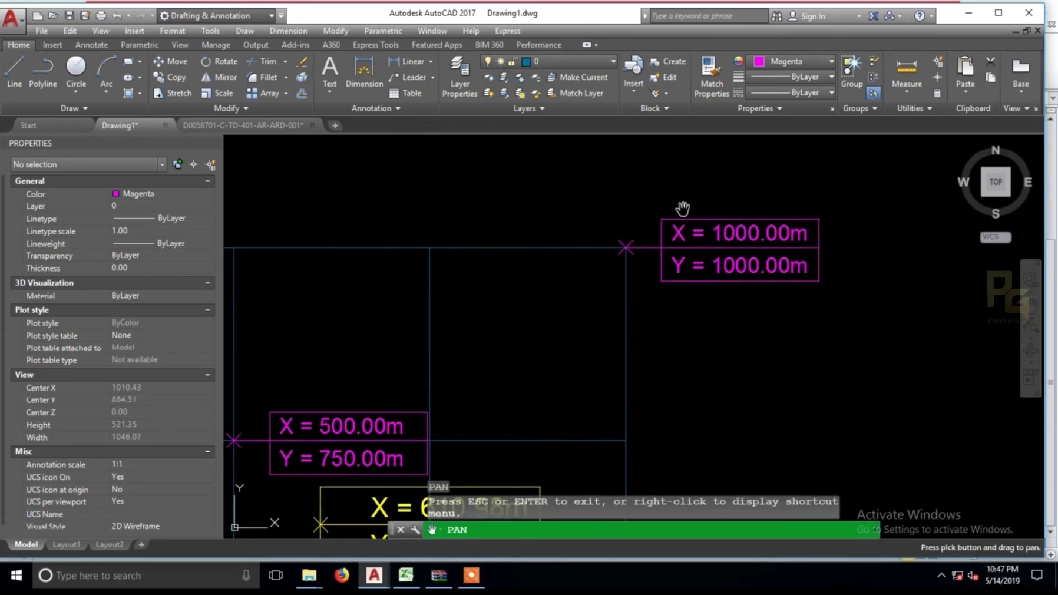
scroll(683, 210, "down", 1)
key("Escape")
left_click(704, 253)
type("o")
key("Return")
key("F8")
left_click(753, 298)
key("Escape")
Copy the grid-corner block freely to three places, two near the grid's right edge and one outside it, with Ortho off.
left_click(734, 254)
type("co")
key("Return")
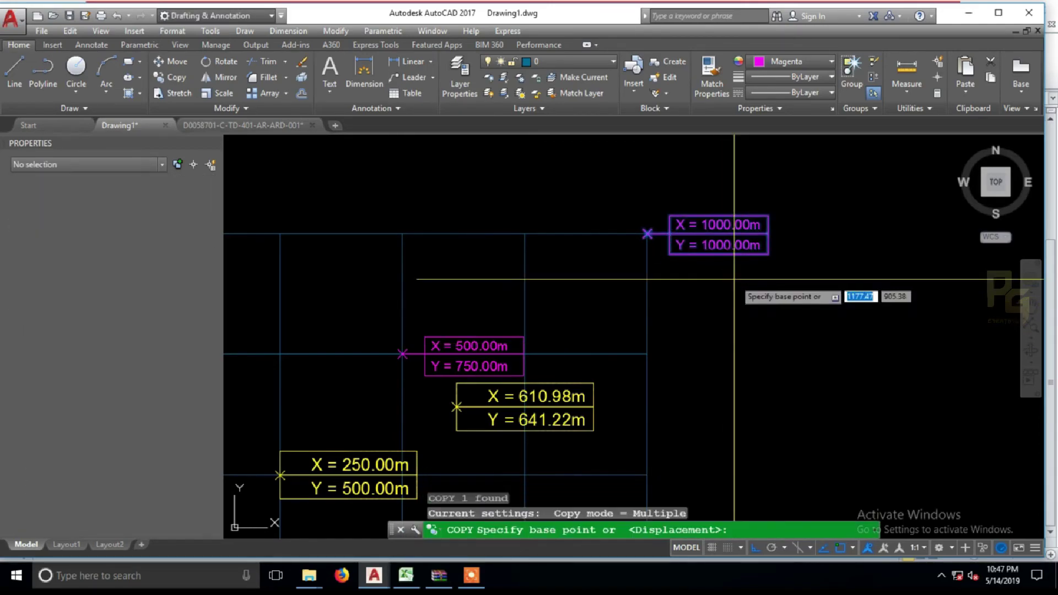
left_click(776, 287)
key("F8")
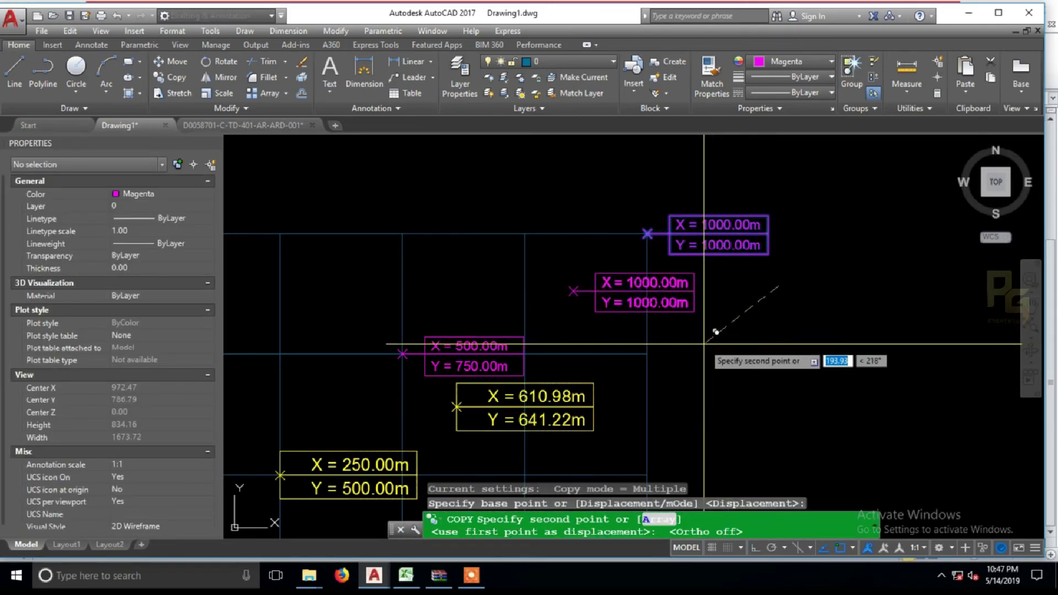
middle_click_drag(766, 358, 778, 306)
left_click(751, 394)
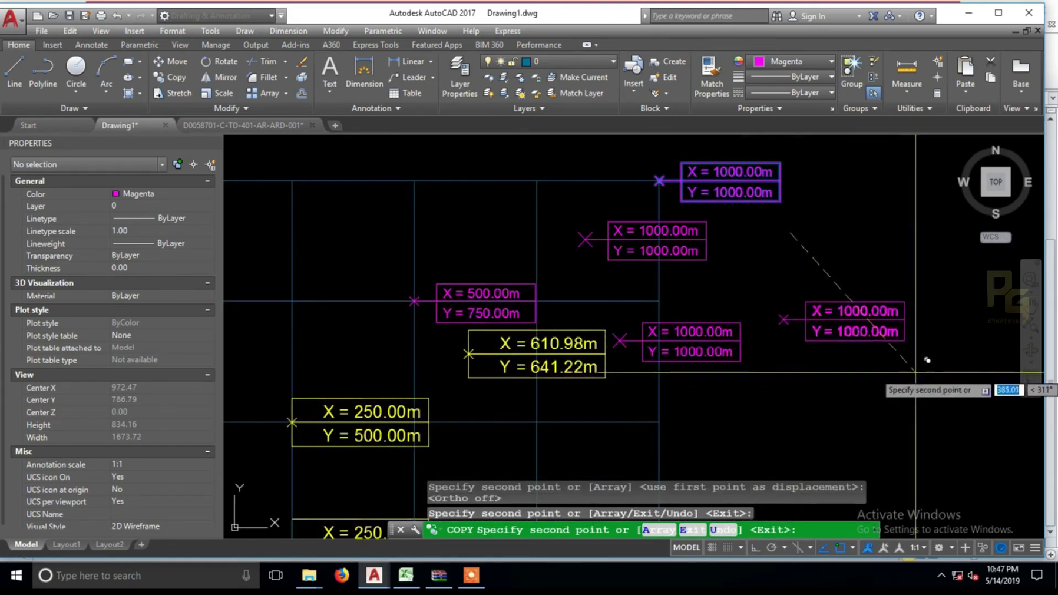
left_click(921, 381)
key("Escape")
Regenerate the whole drawing to update the coordinate fields of the three new copies.
type("rea")
key("Return")
middle_click_drag(960, 401, 960, 399)
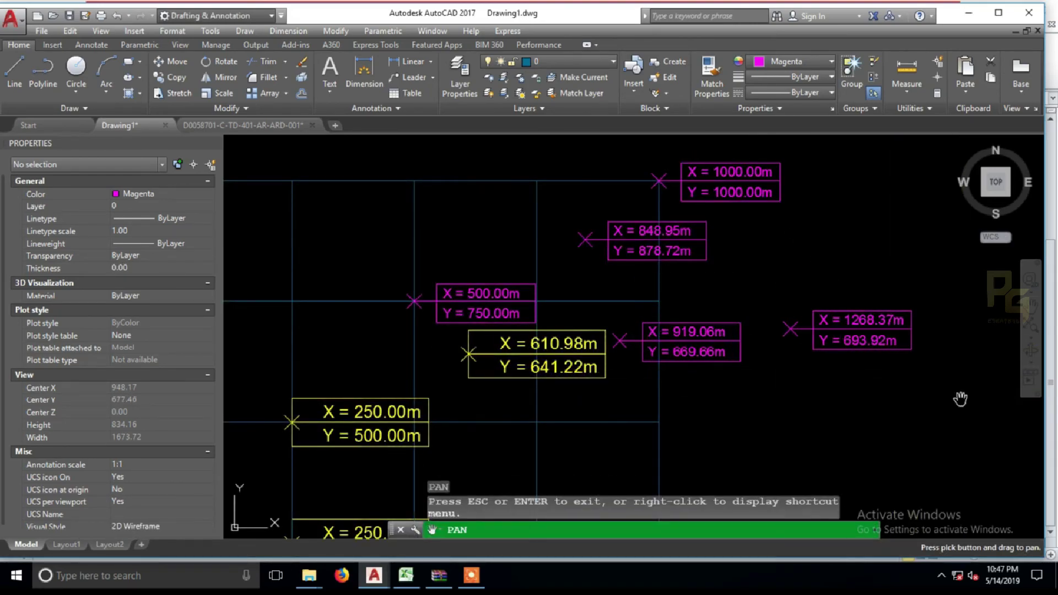
left_click_drag(960, 399, 920, 409)
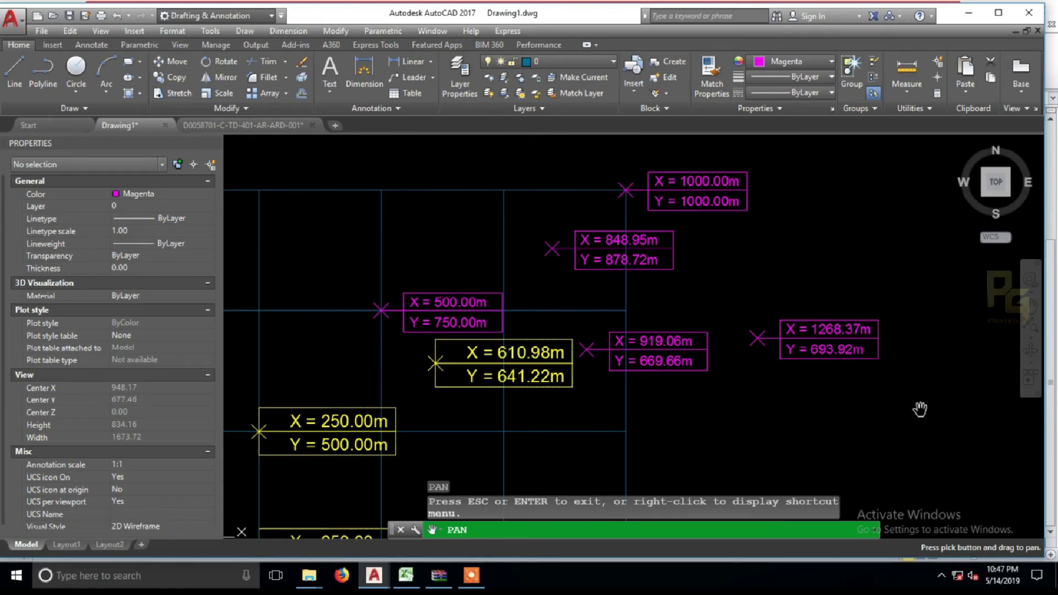